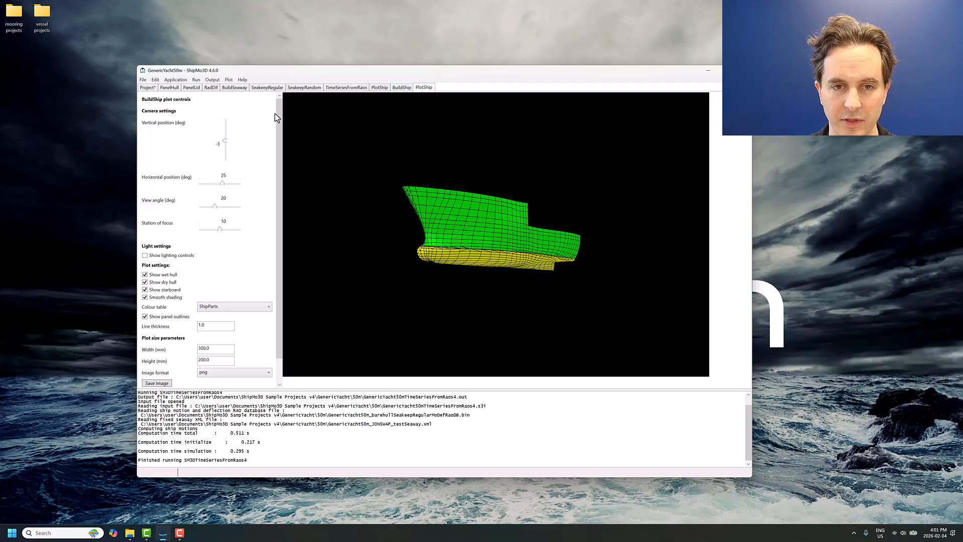
Step: Open the SeakeepRandom settings and plot its RMS motions
click(302, 87)
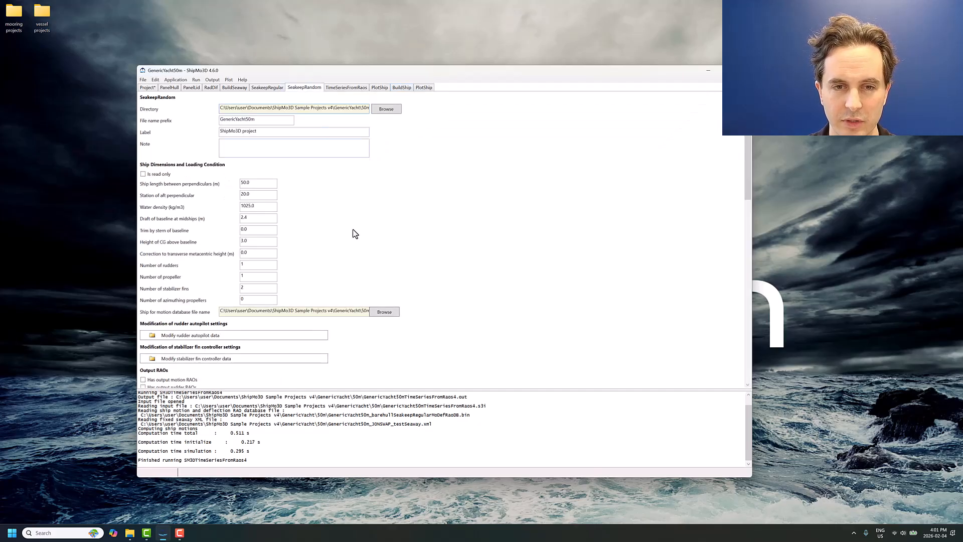
scroll(353, 232, down, 10)
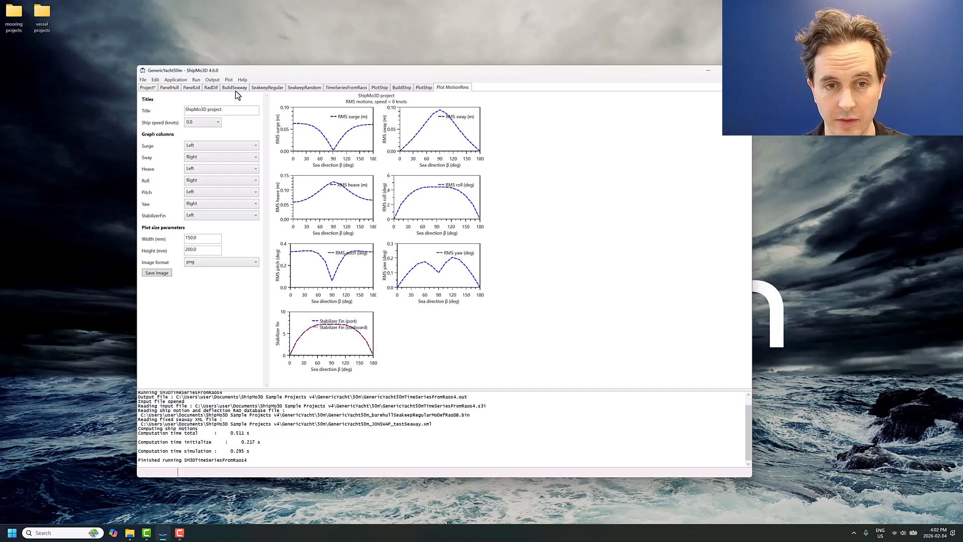
Step: Open the SeakeepRegular settings and check which existing data types can be added to the project
click(263, 89)
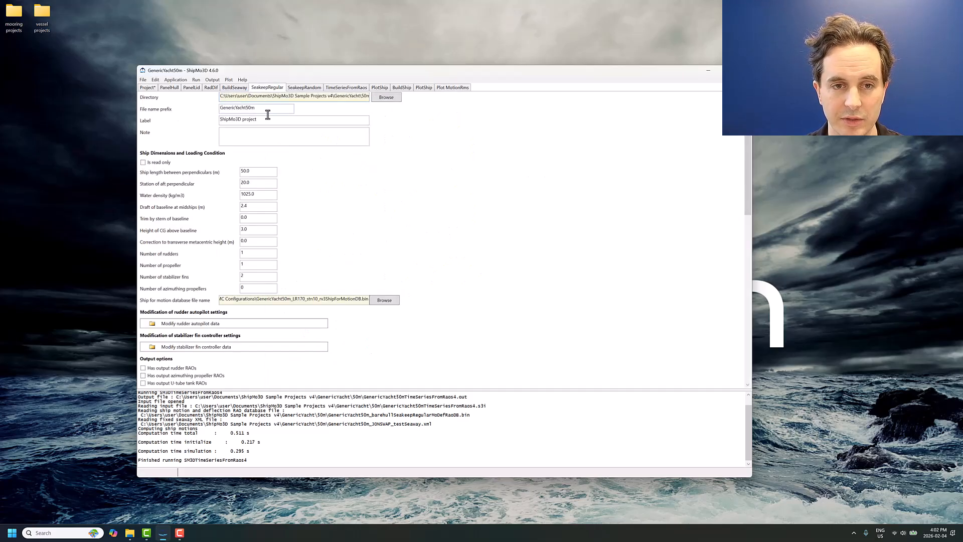
click(142, 80)
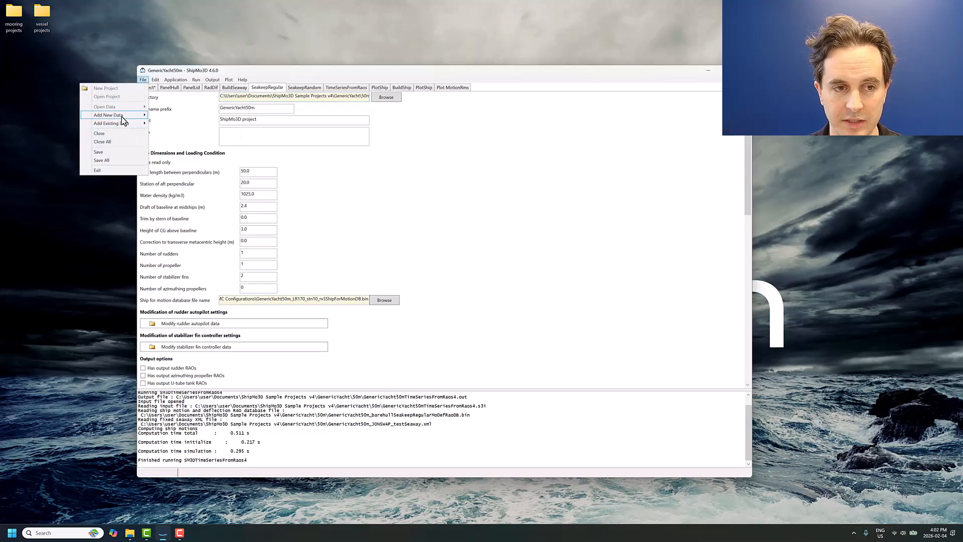
mouse_move(125, 116)
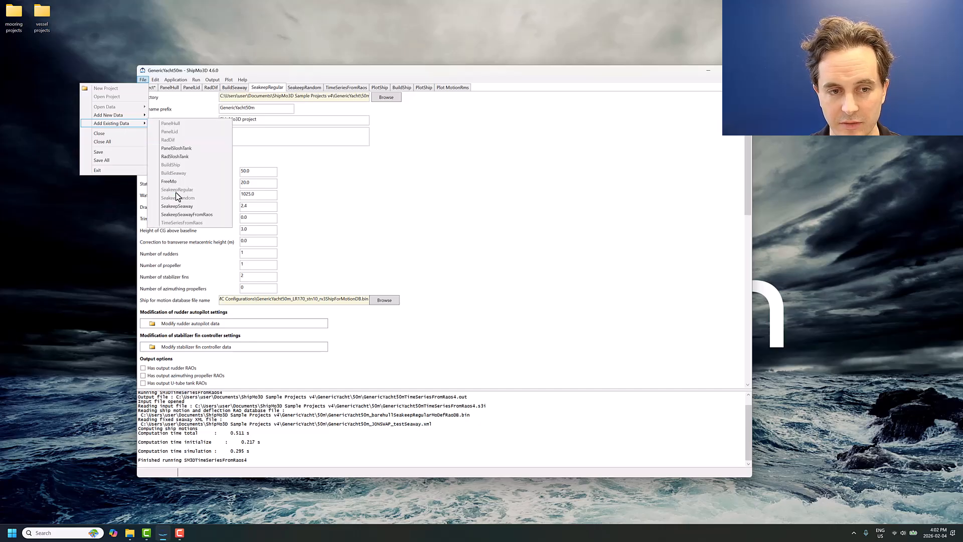
click(416, 203)
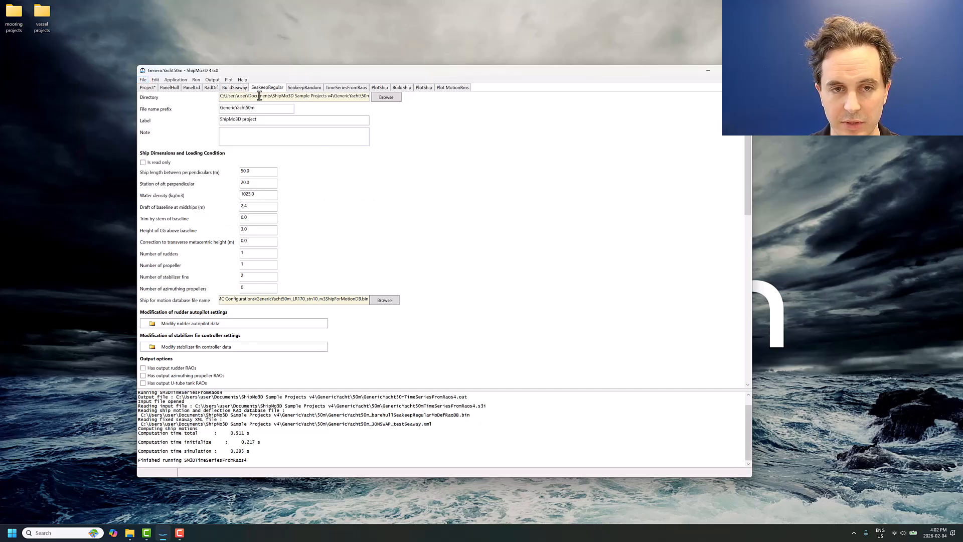
Step: Set the SeakeepRegular ship for motion database to GenericYacht50m_barehullShipForMotionDB.bin
scroll(302, 193, down, 2)
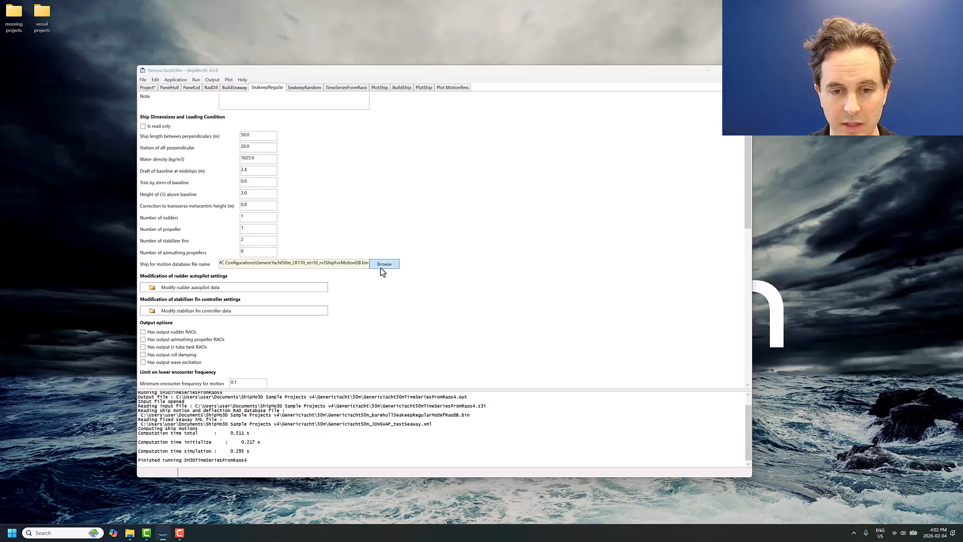
click(380, 266)
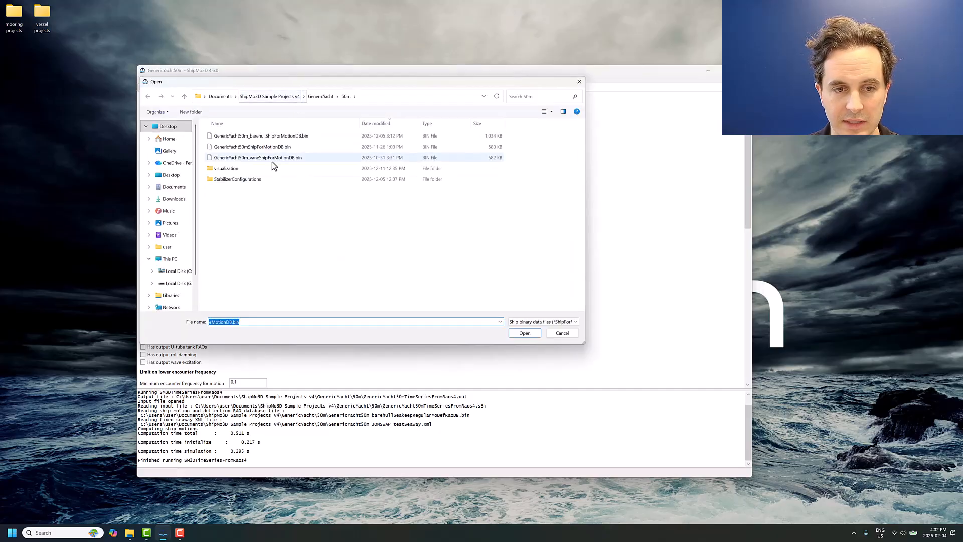
click(271, 135)
click(525, 333)
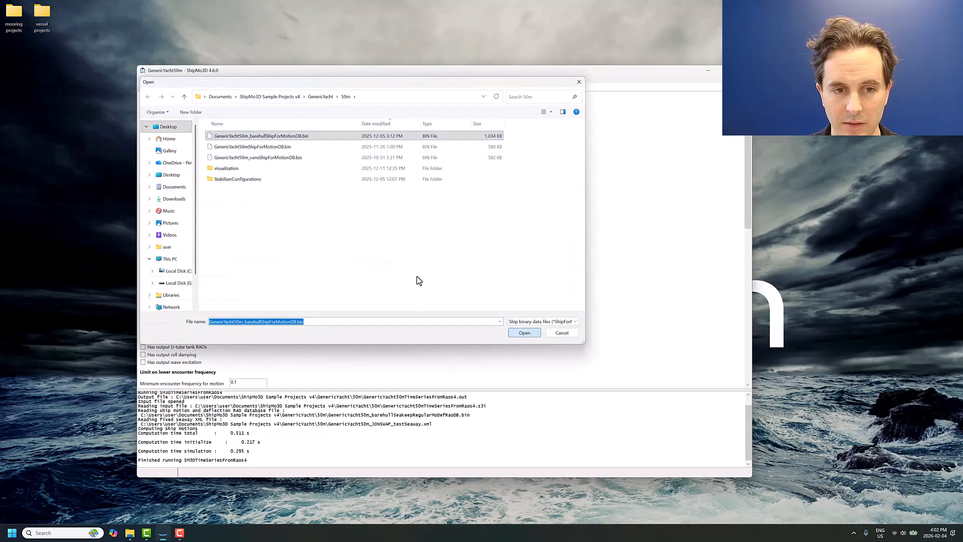
Step: Review the speed, sea direction and wave frequency ranges, then save and run the SeakeepRegular analysis
scroll(363, 289, down, 12)
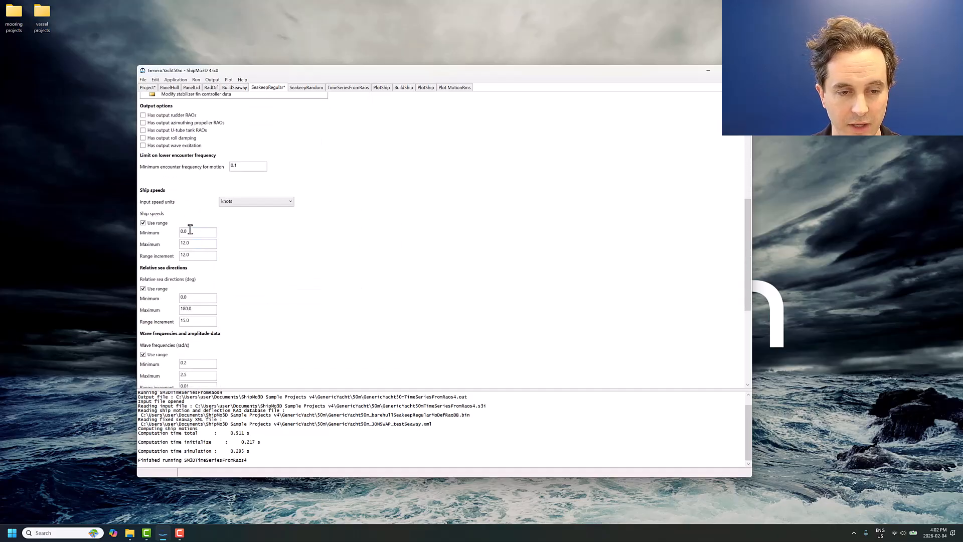
scroll(193, 266, down, 6)
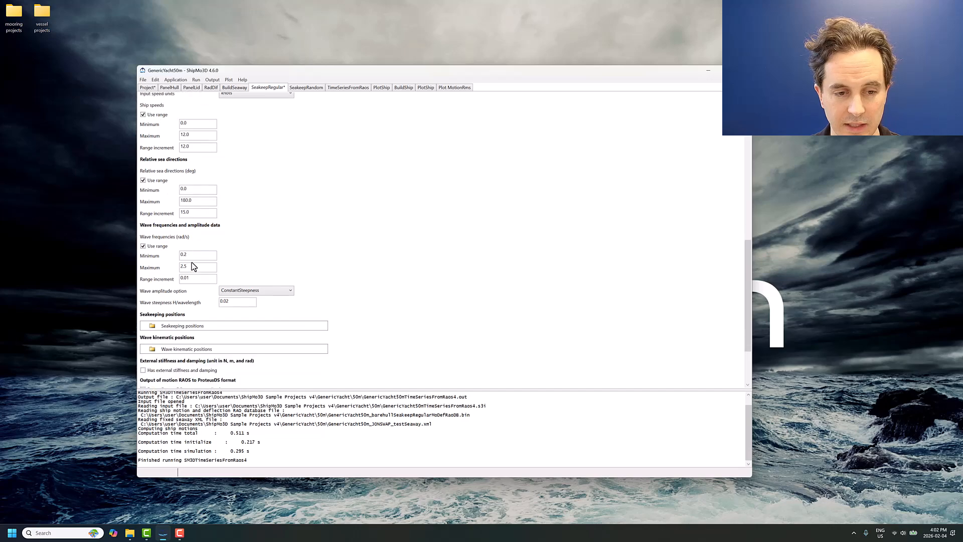
scroll(198, 275, down, 4)
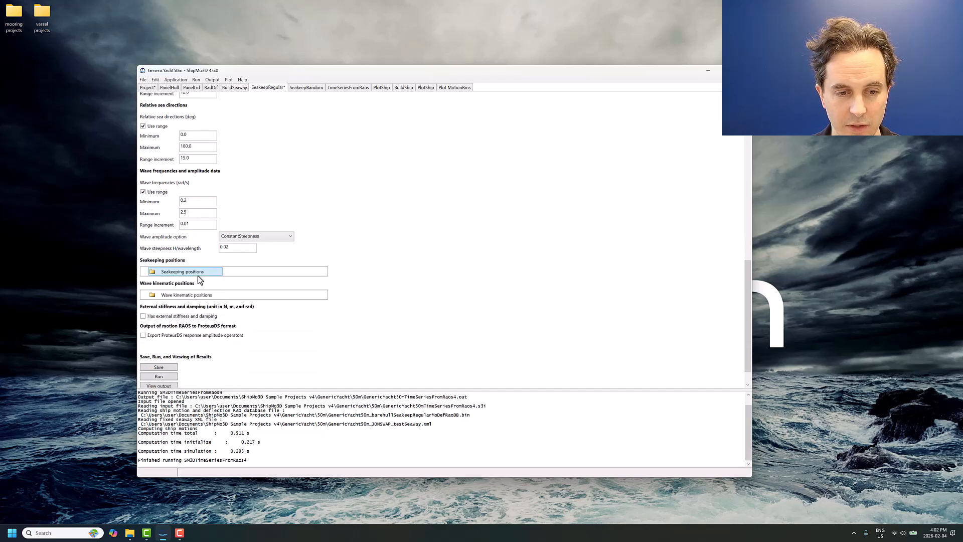
click(161, 351)
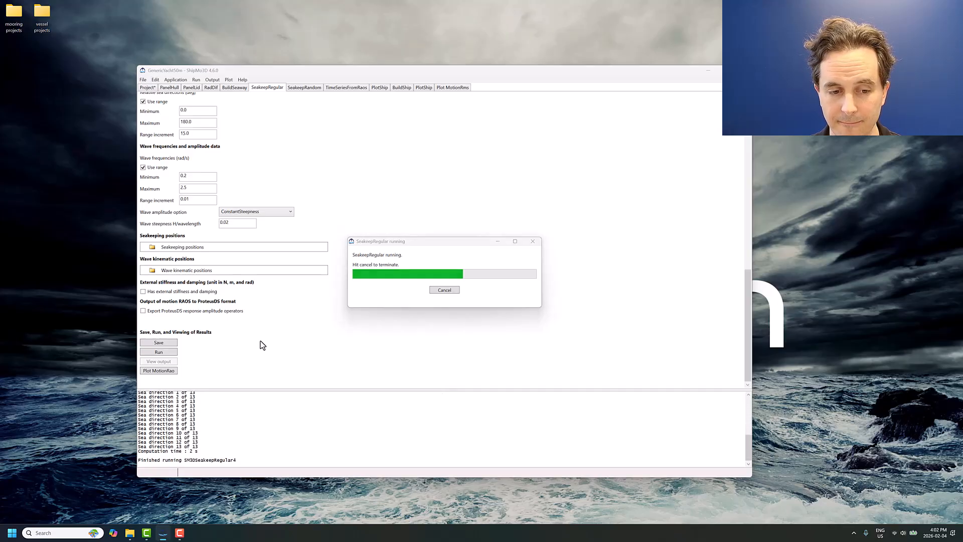
key(Return)
Step: Plot the SeakeepRegular motion RAOs for a relative sea direction of 90 degrees
click(173, 375)
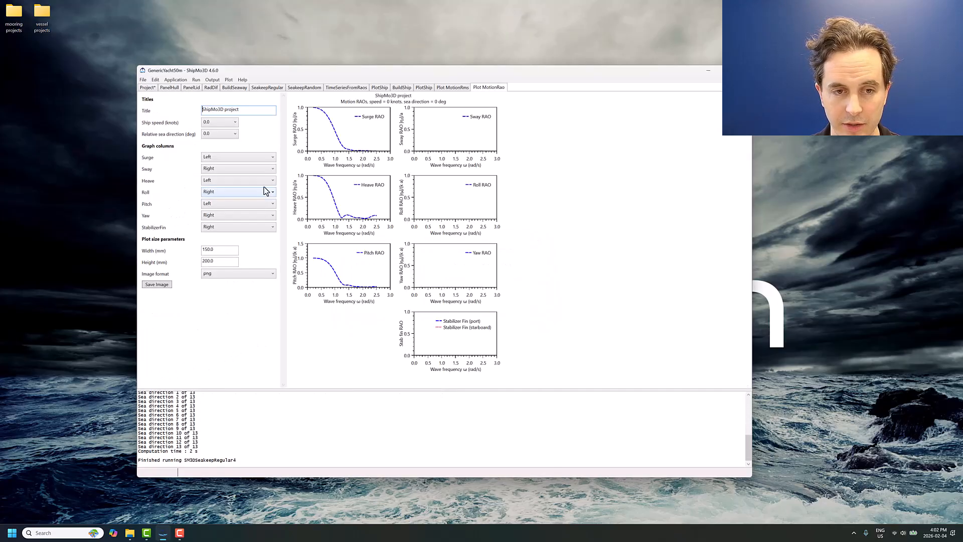
click(219, 133)
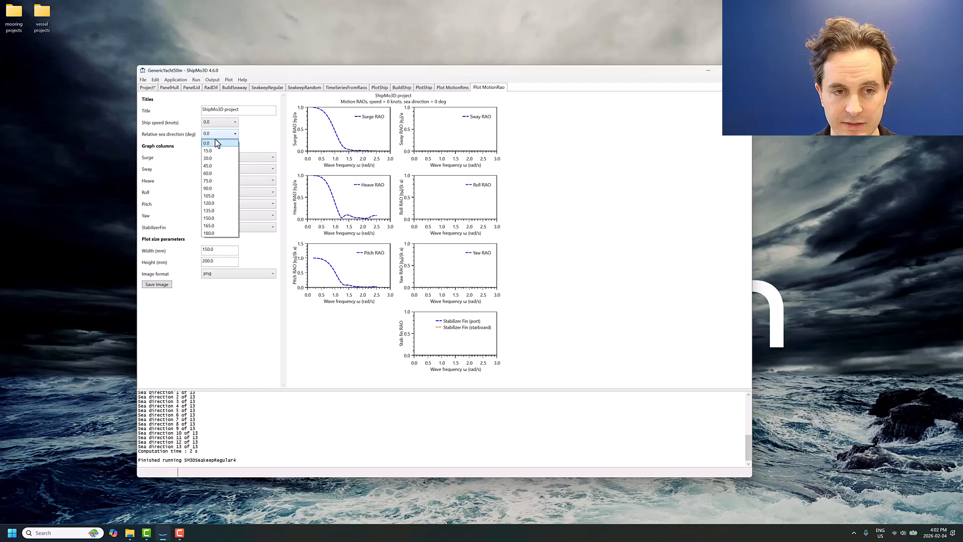
click(214, 188)
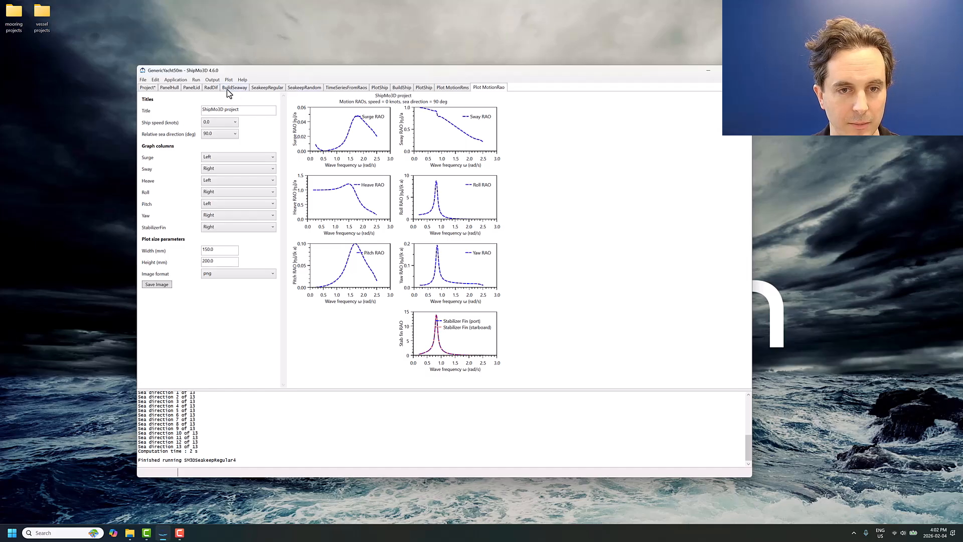
Step: Open the TimeSeriesFromRaos settings and look at where this data type is added to the project
click(339, 91)
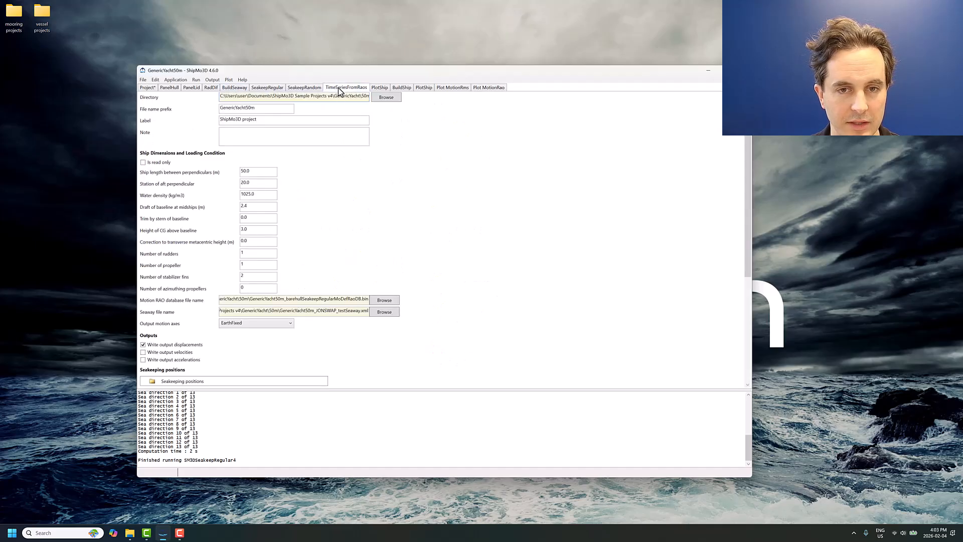
click(143, 80)
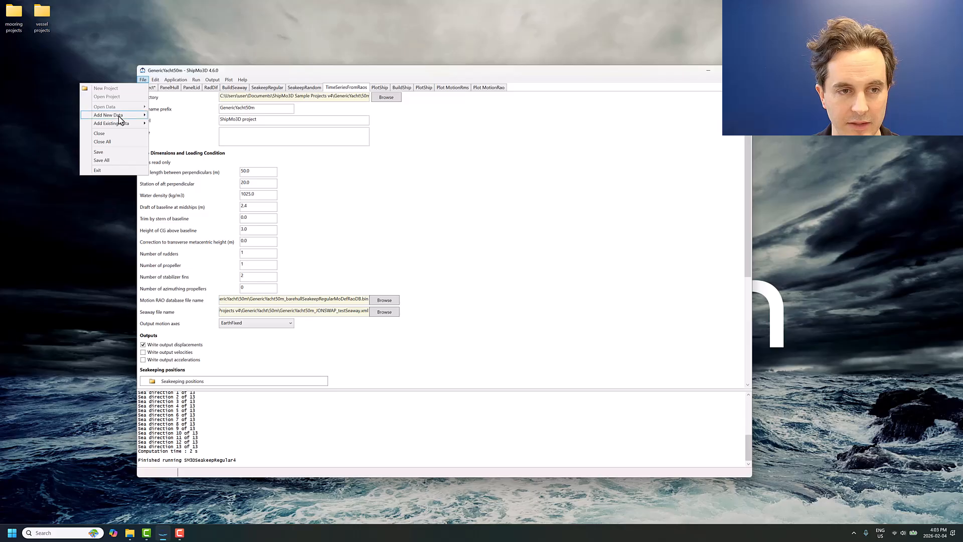
mouse_move(119, 116)
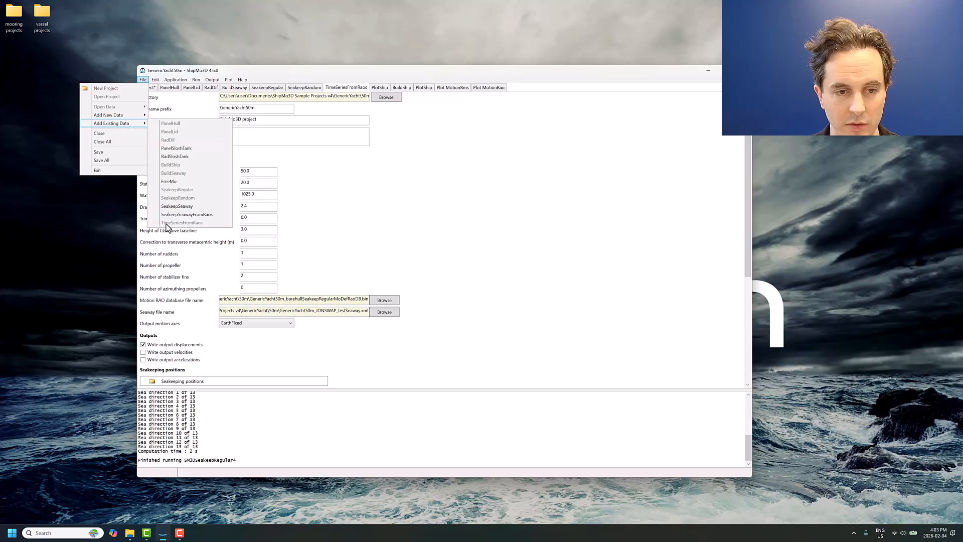
click(414, 194)
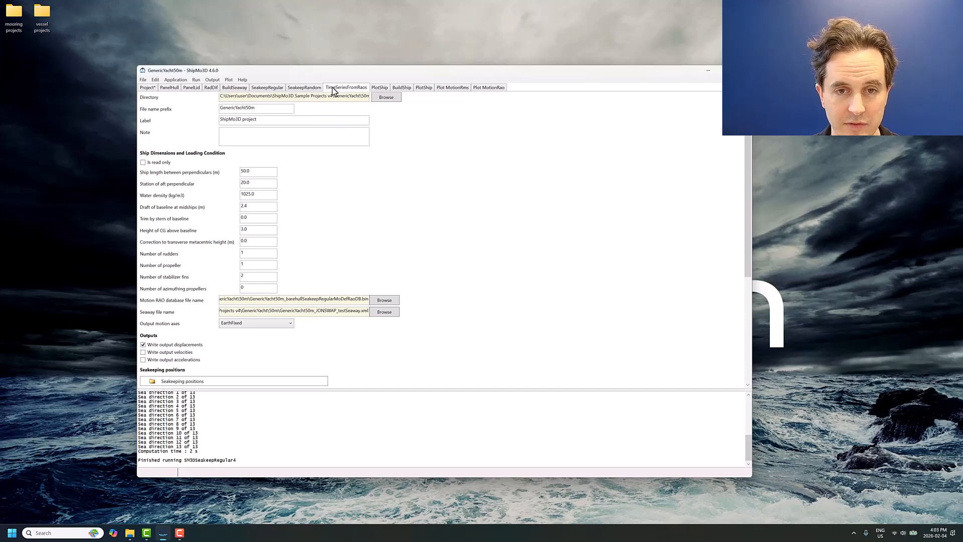
Step: Set the TimeSeriesFromRaos motion RAO database to GenericYacht50mSeakeepRegularMoDefRaoDB.bin
click(387, 298)
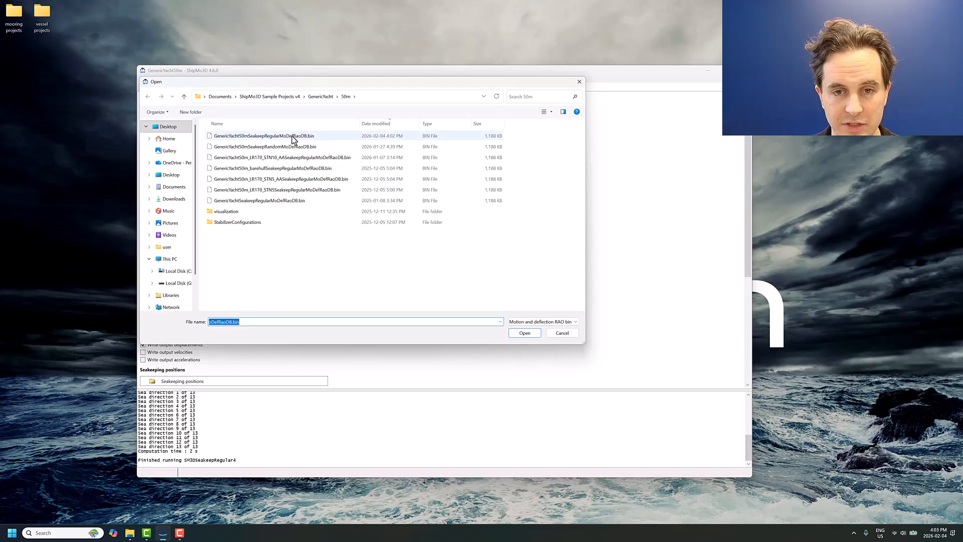
click(277, 140)
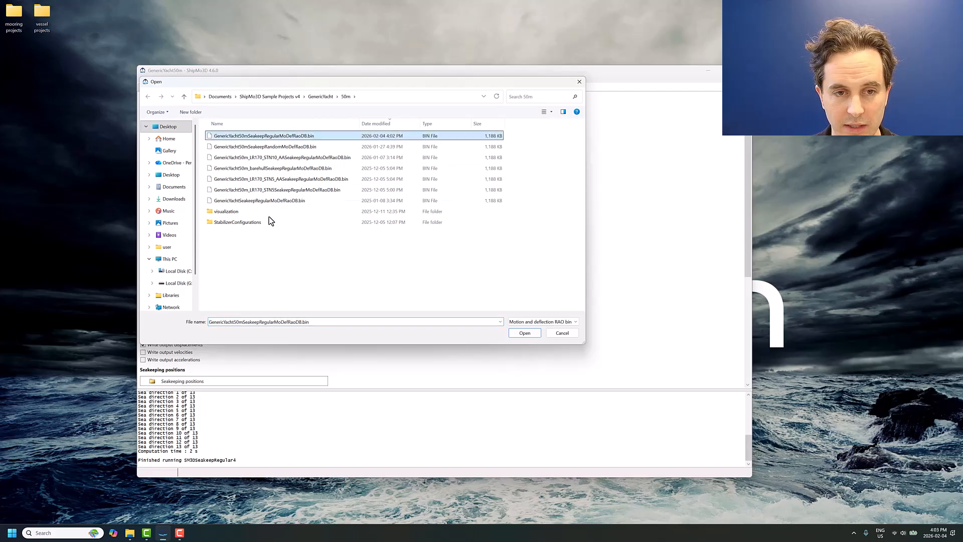
click(530, 337)
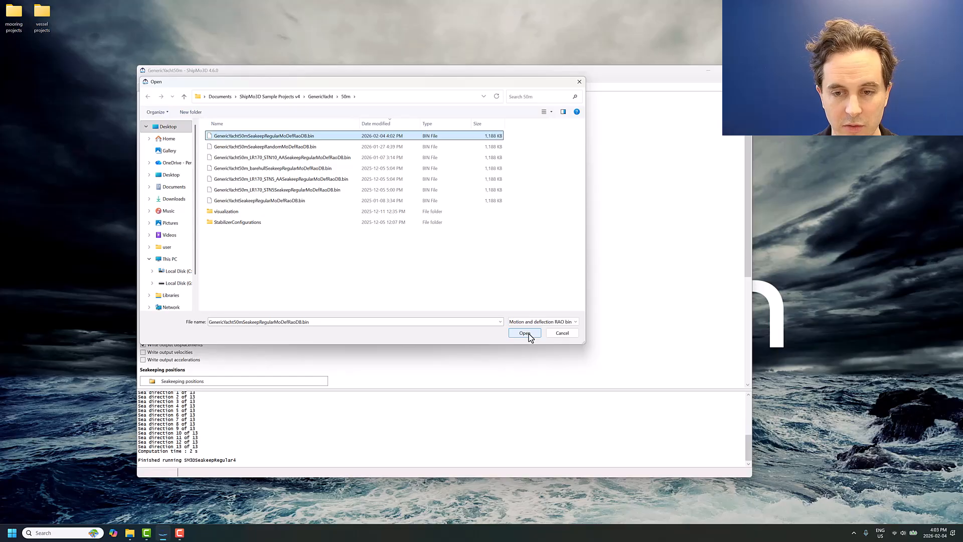
click(524, 333)
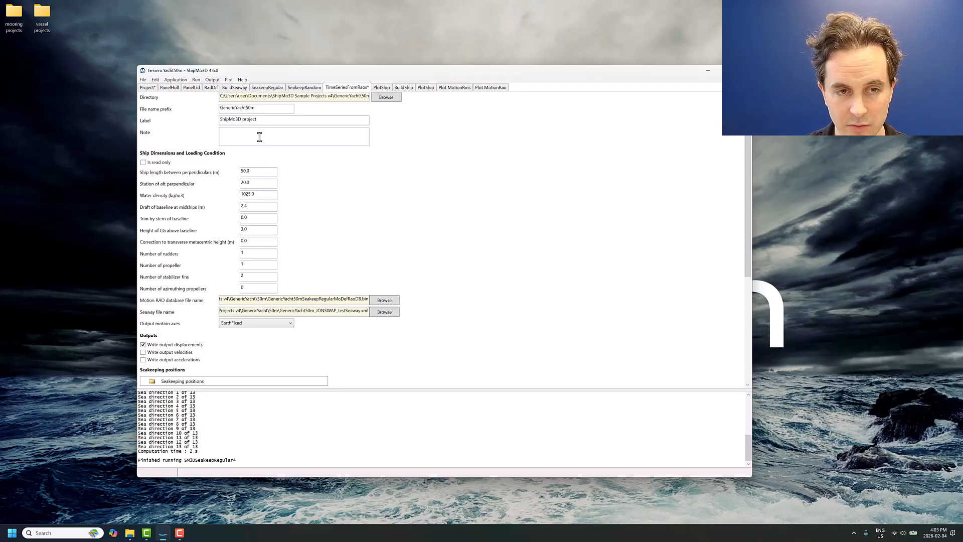
Step: Check where BuildSeaway data is added to the project and open the existing BuildSeaway settings
click(143, 79)
mouse_move(108, 115)
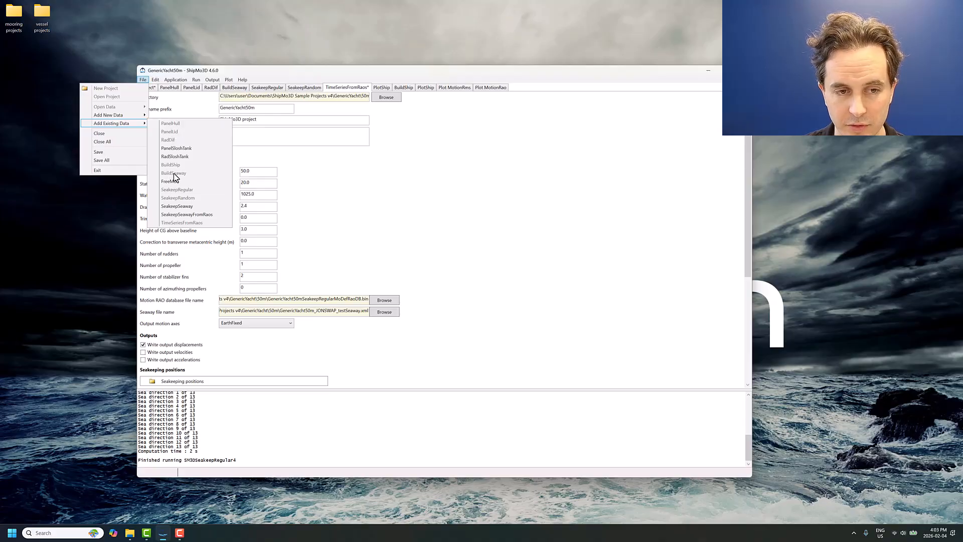
click(303, 187)
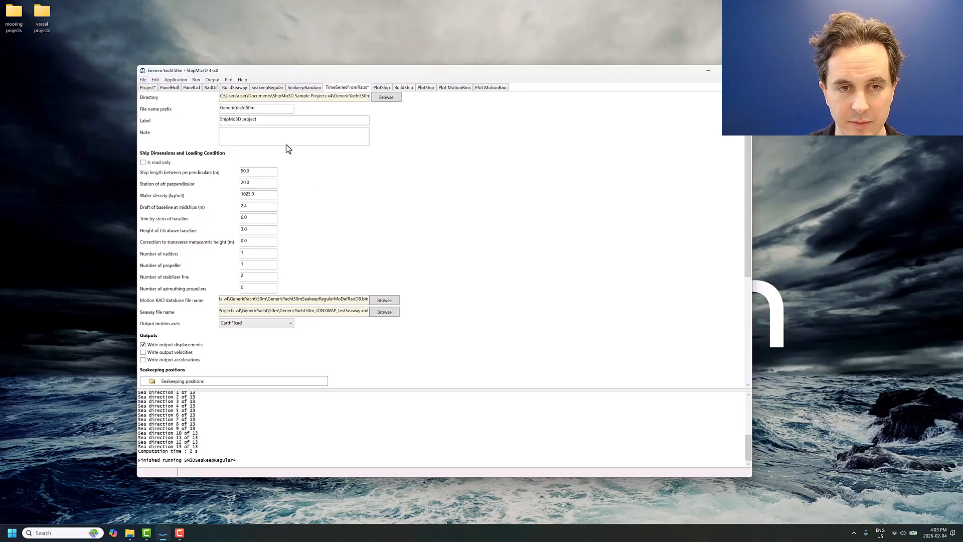
click(236, 88)
scroll(297, 194, up, 1)
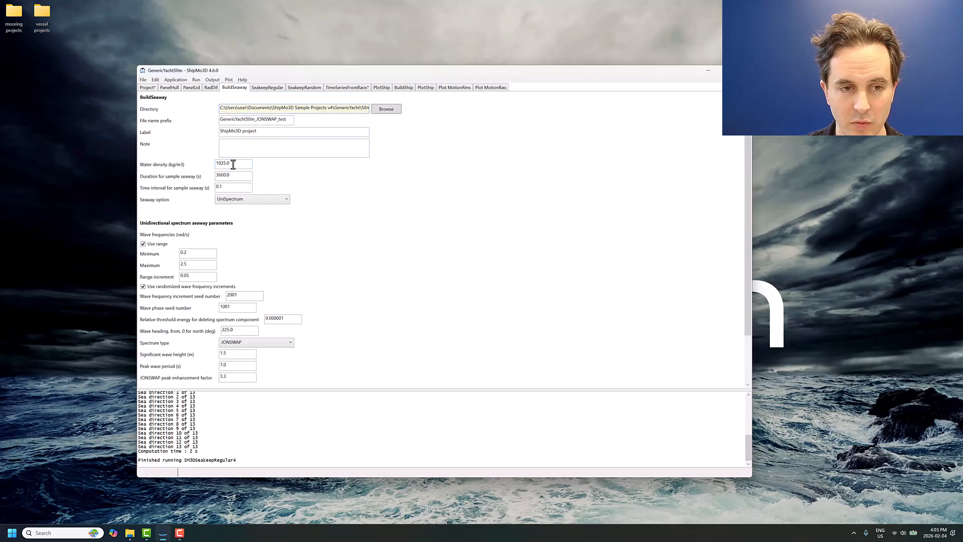
Step: Review the available seaway options and wave spectrum types, keeping UniSpectrum and JONSWAP
click(240, 200)
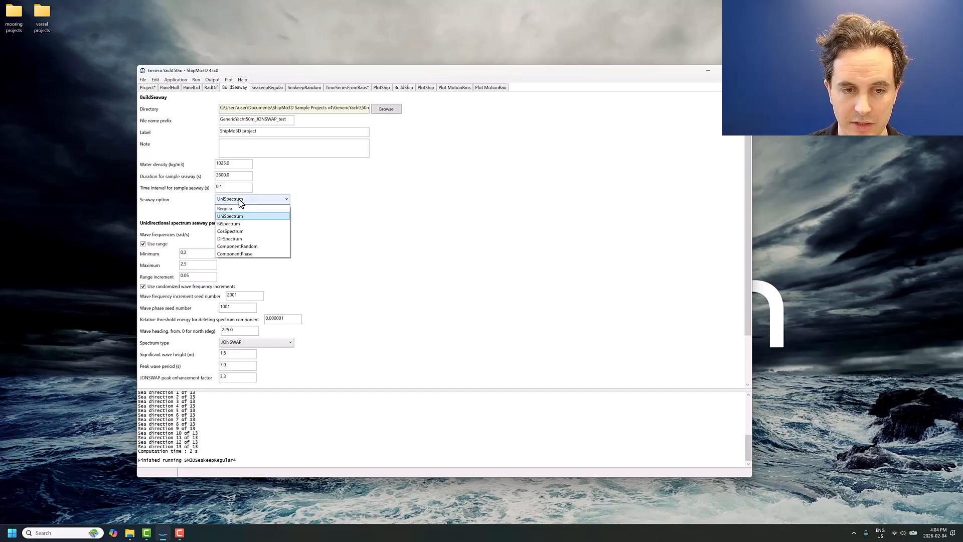
click(238, 199)
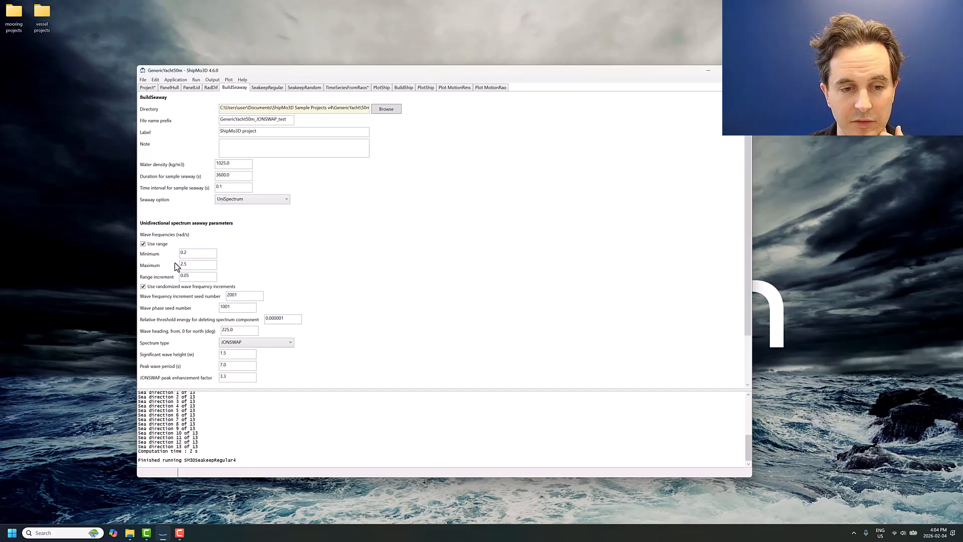
scroll(208, 268, down, 2)
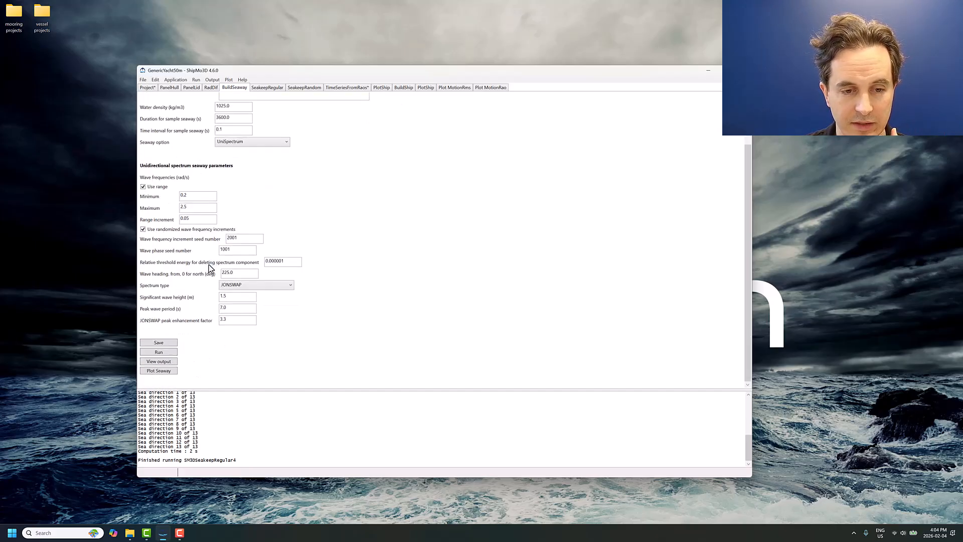
click(233, 286)
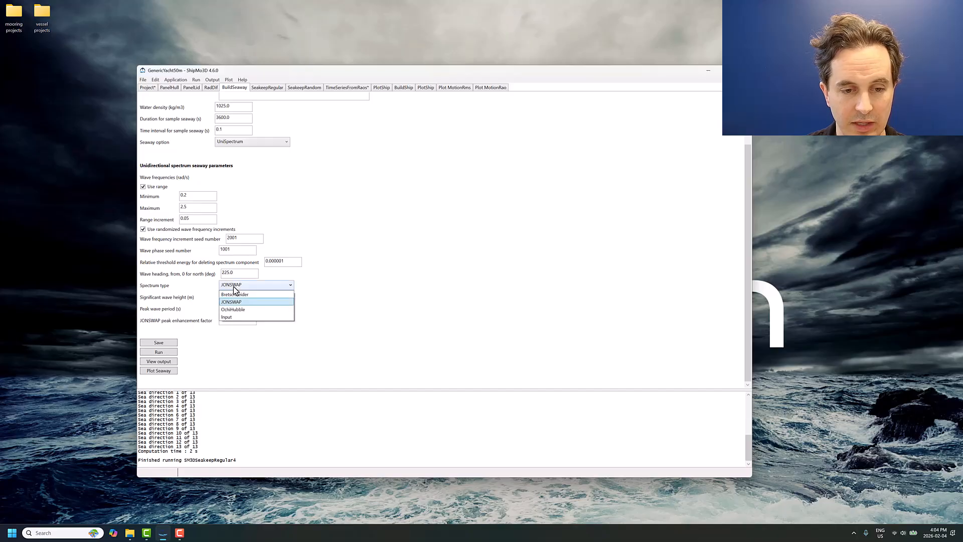
click(234, 289)
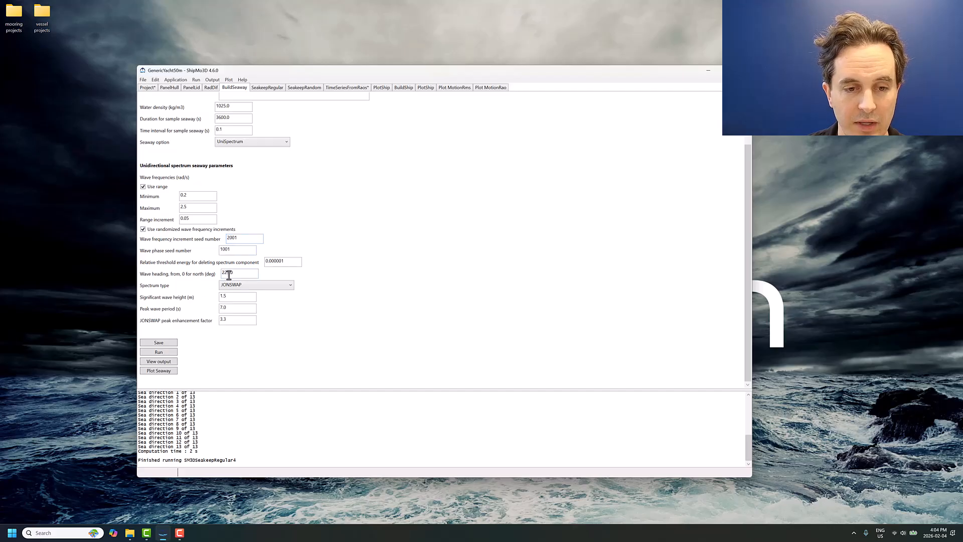
Step: Save the JONSWAP seaway with its 225-degree wave heading and run BuildSeaway
drag(236, 273, 207, 281)
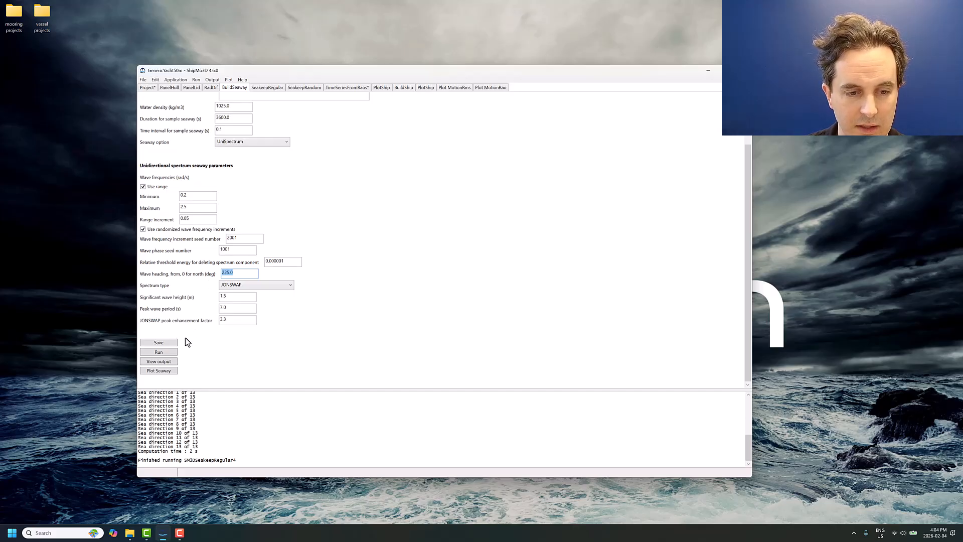
click(167, 340)
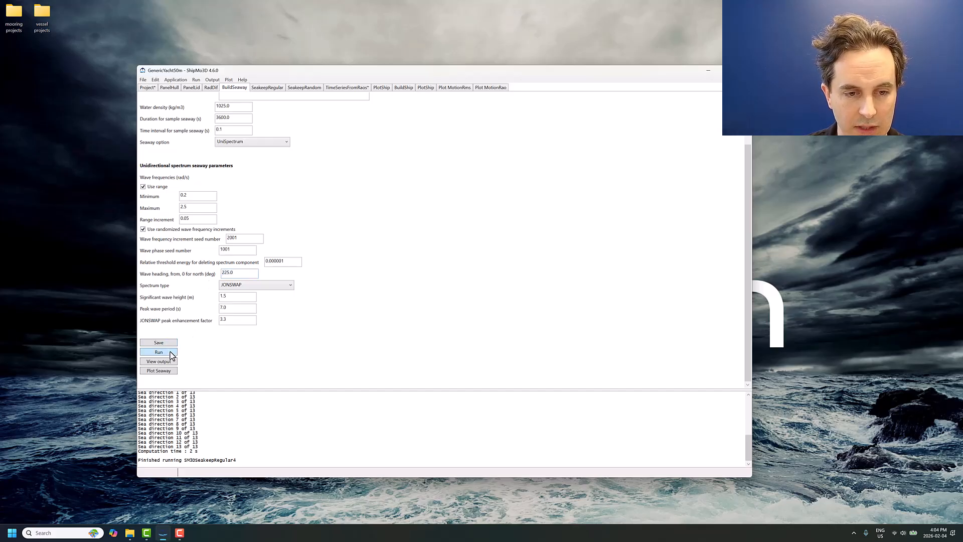
click(163, 352)
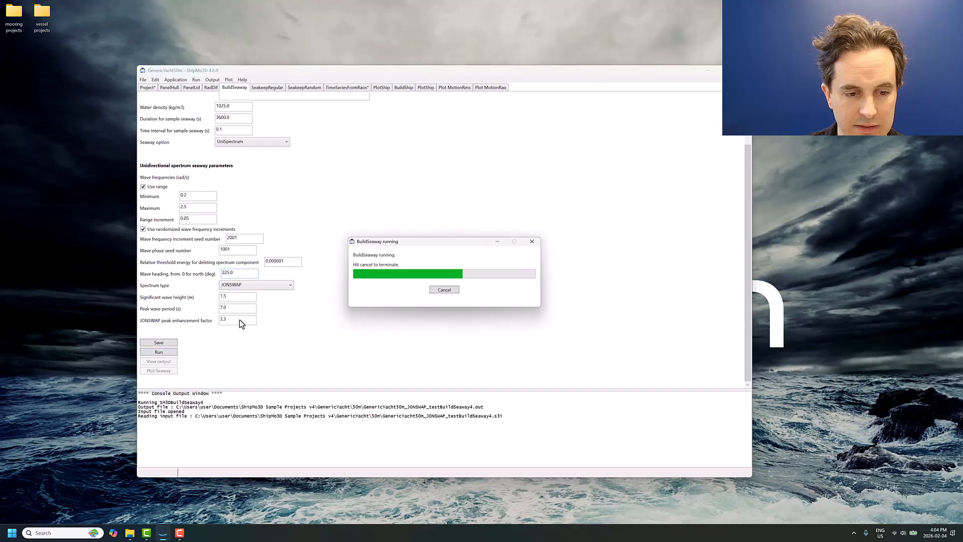
Step: Review the TimeSeriesFromRaos seaway file, displacement output, seakeeping positions, ship speed and time parameters
click(500, 289)
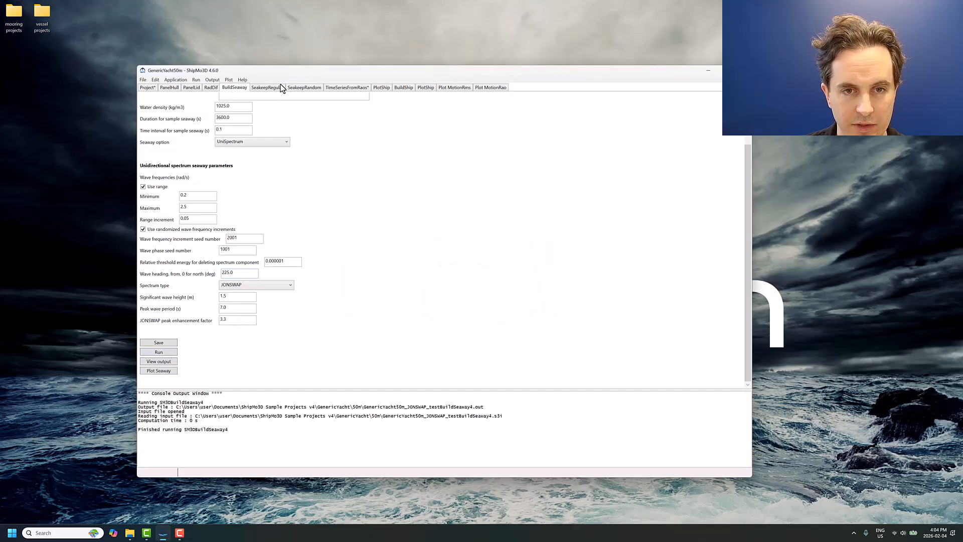
click(345, 87)
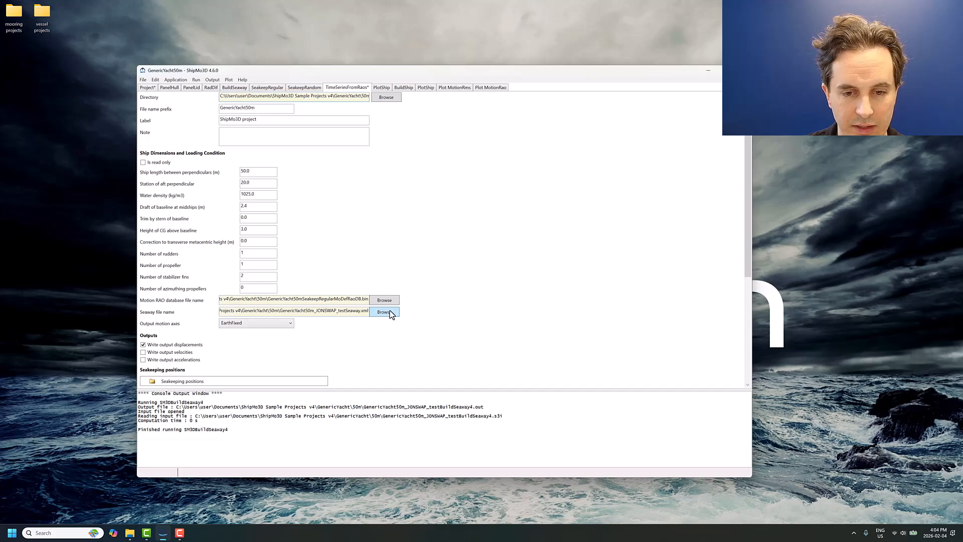
scroll(339, 321, down, 3)
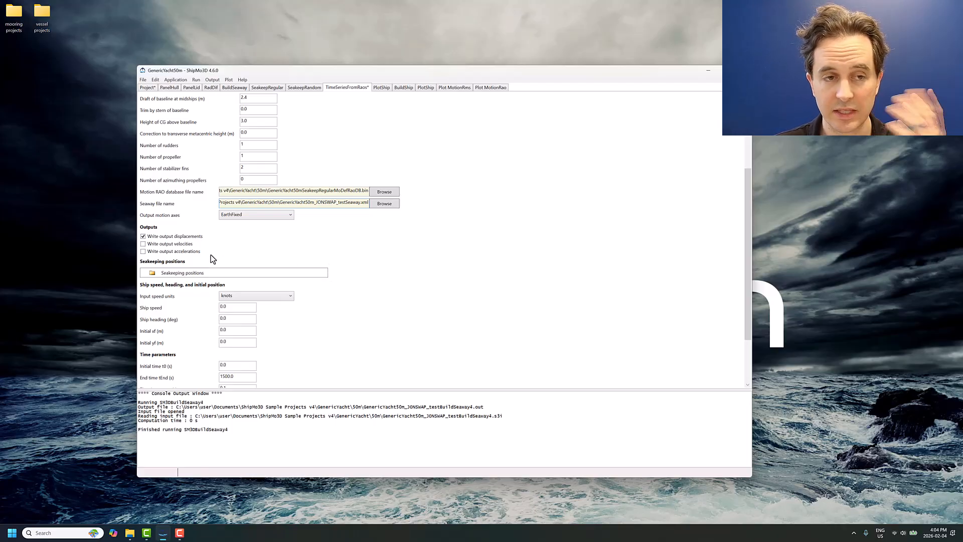
scroll(246, 242, down, 1)
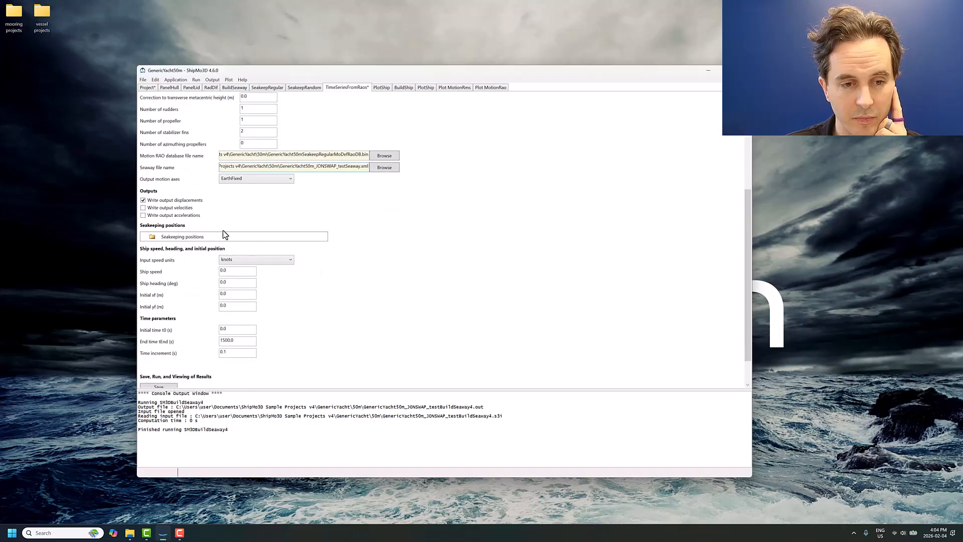
click(190, 238)
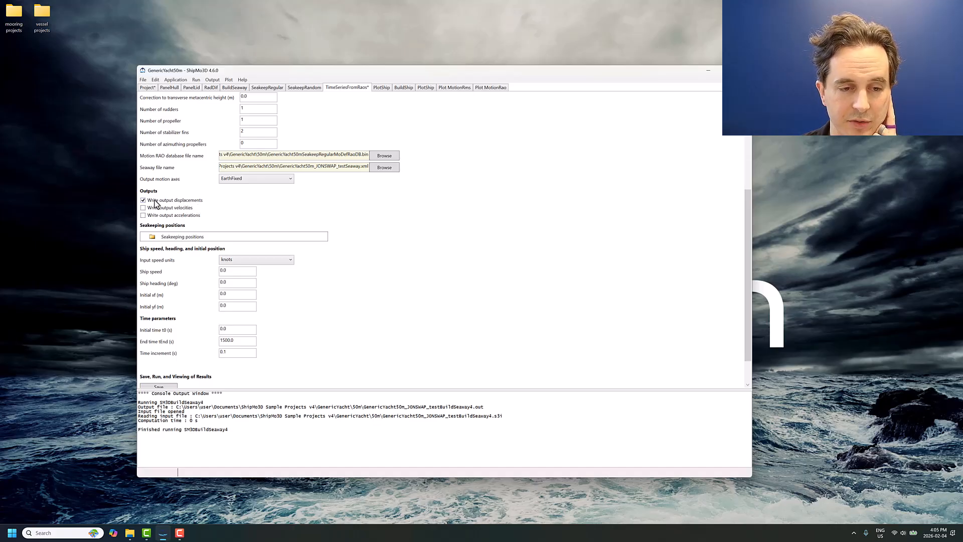
scroll(288, 278, down, 1)
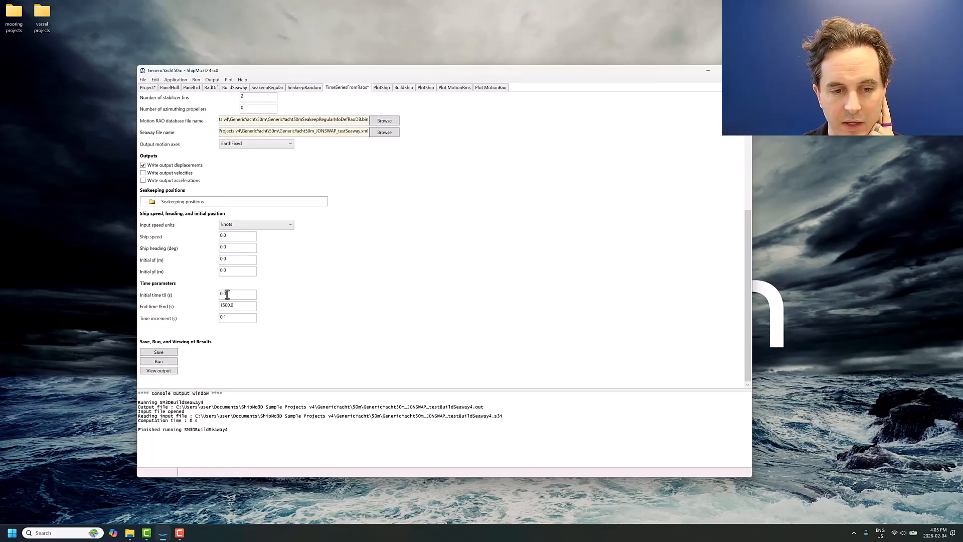
drag(234, 295, 217, 299)
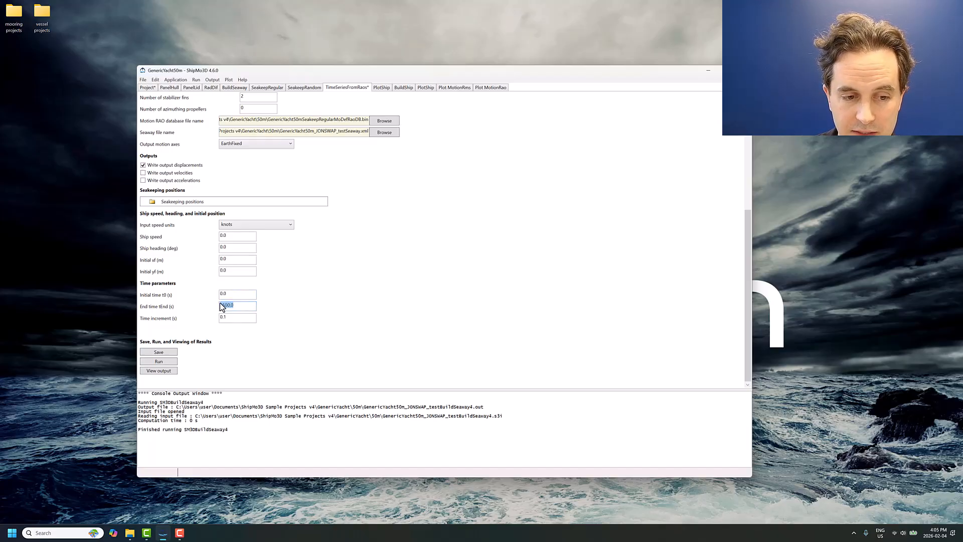
Step: Save the TimeSeriesFromRaos settings and run the ship motion time series calculation
click(164, 352)
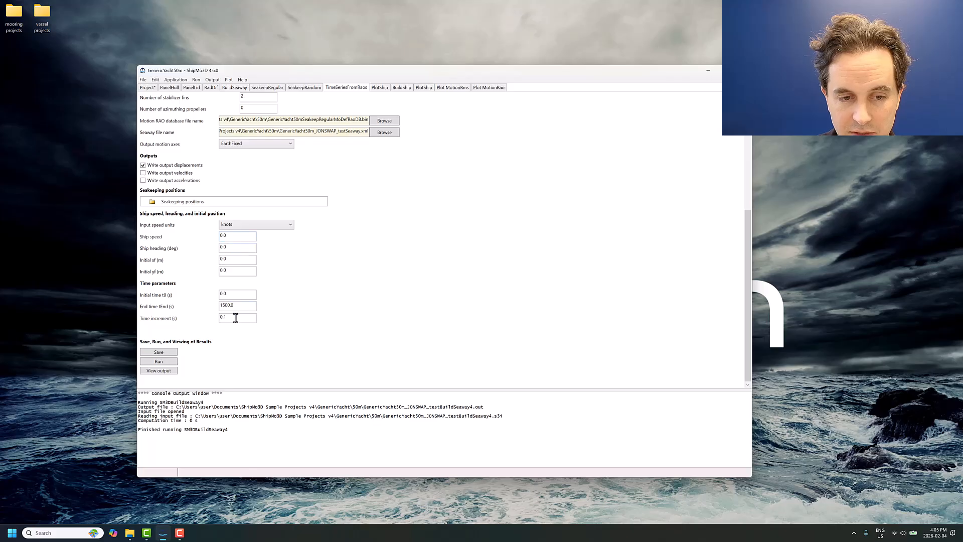
click(160, 362)
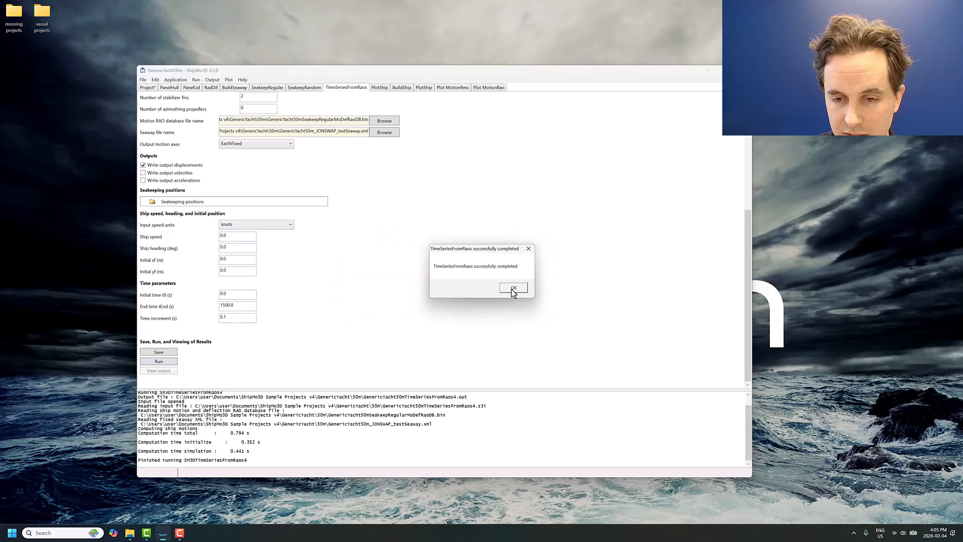
click(512, 291)
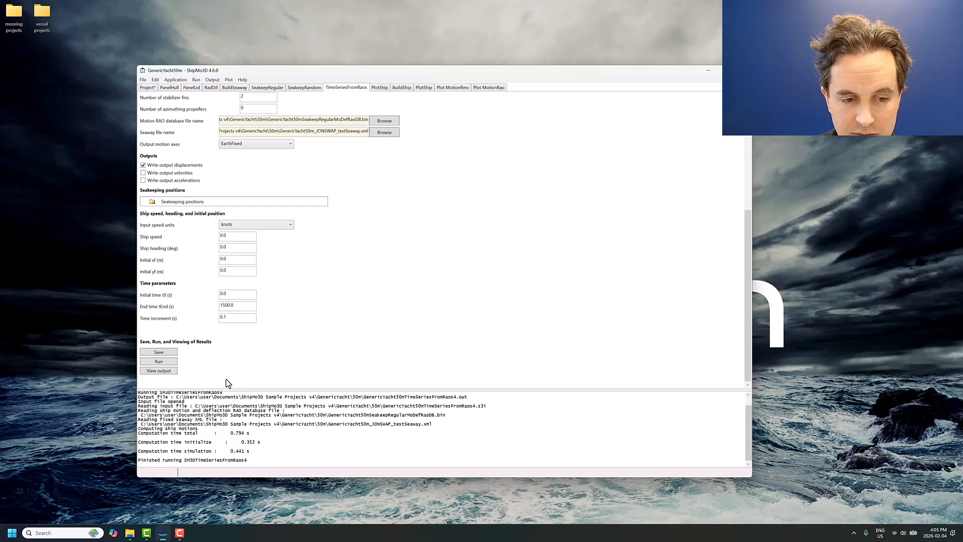
Step: Examine the displacement time series in the TimeSeriesFromRaos output, and bring up the 50m project folder in File Explorer
click(165, 369)
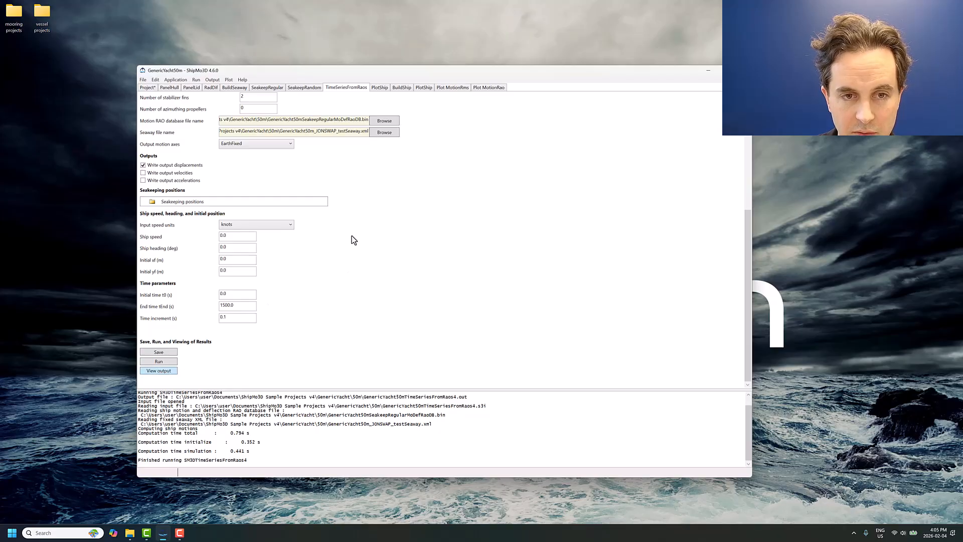
scroll(306, 236, down, 15)
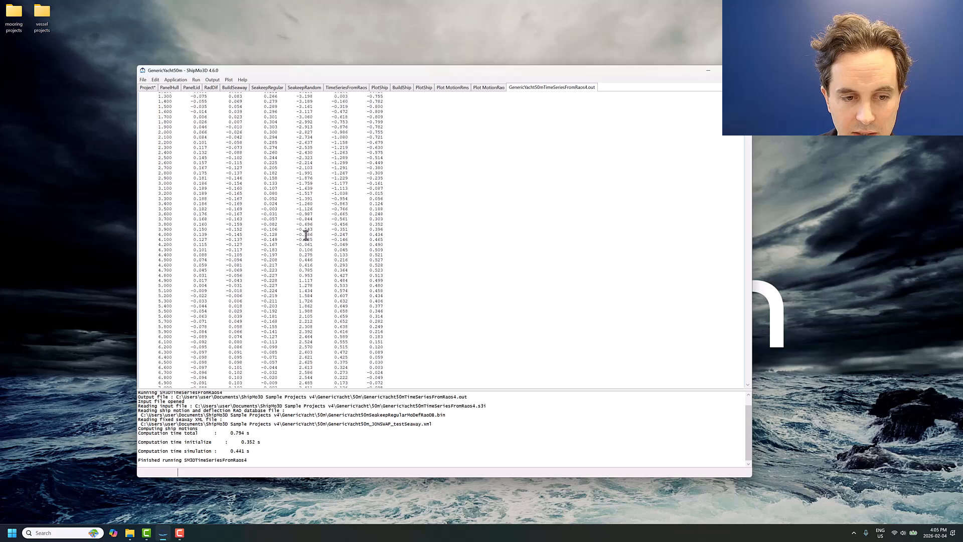
scroll(307, 232, up, 3)
drag(140, 141, 311, 346)
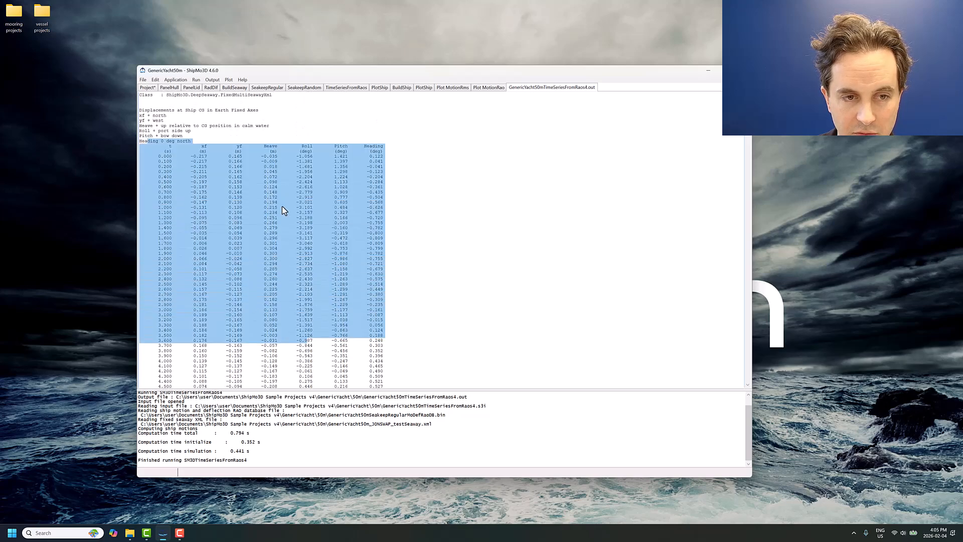
scroll(279, 206, up, 6)
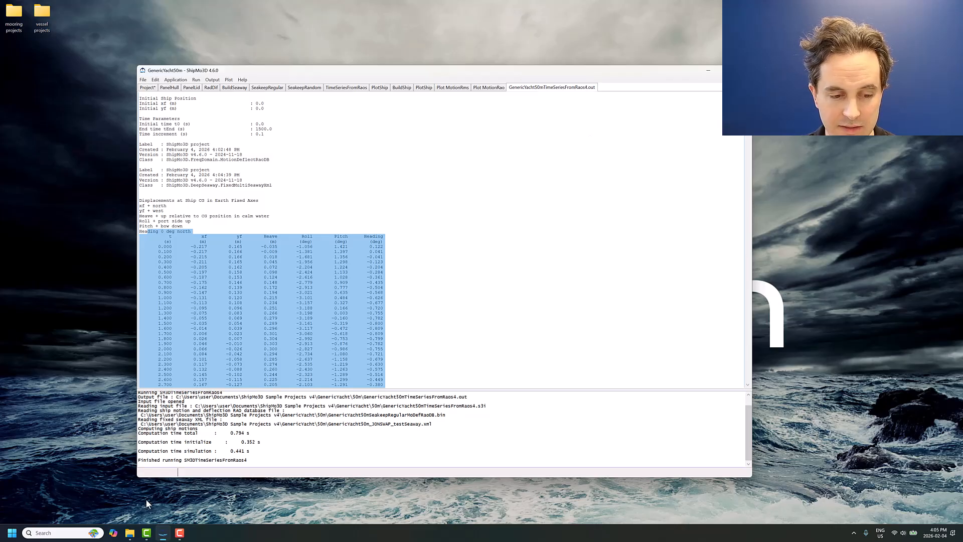
click(130, 534)
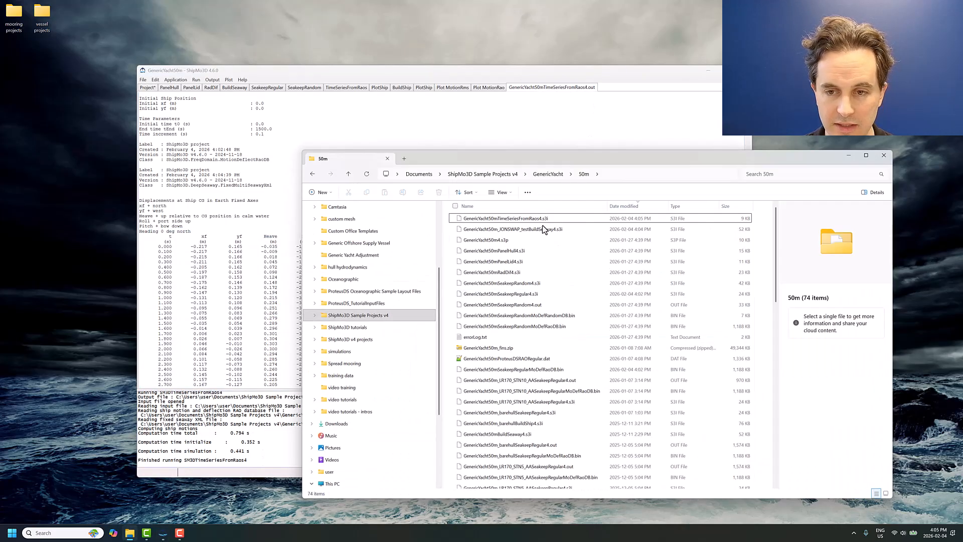
click(544, 219)
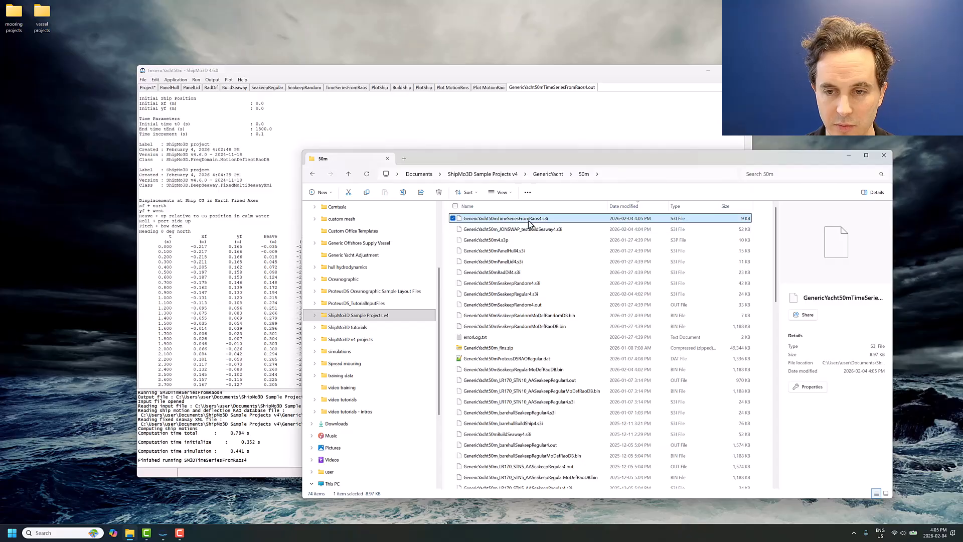
right_click(527, 219)
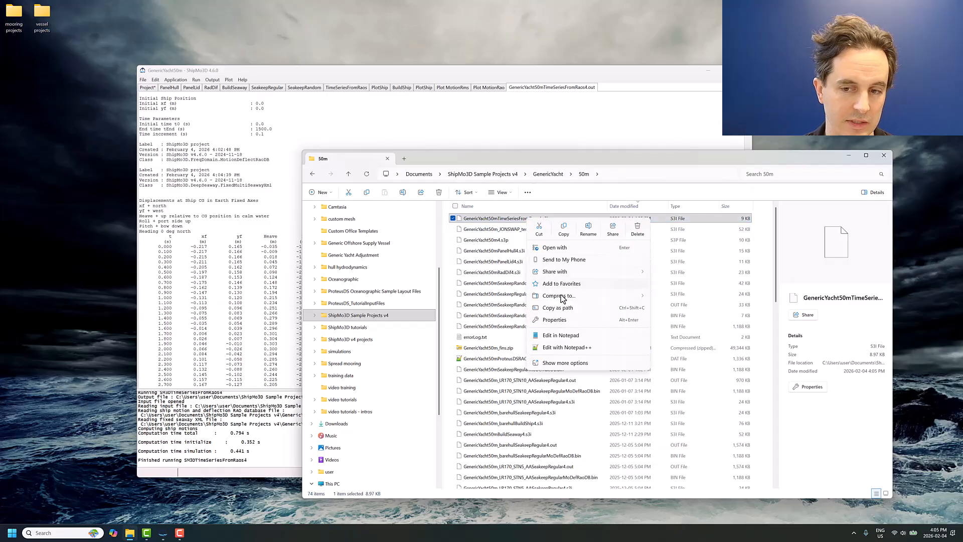
click(557, 348)
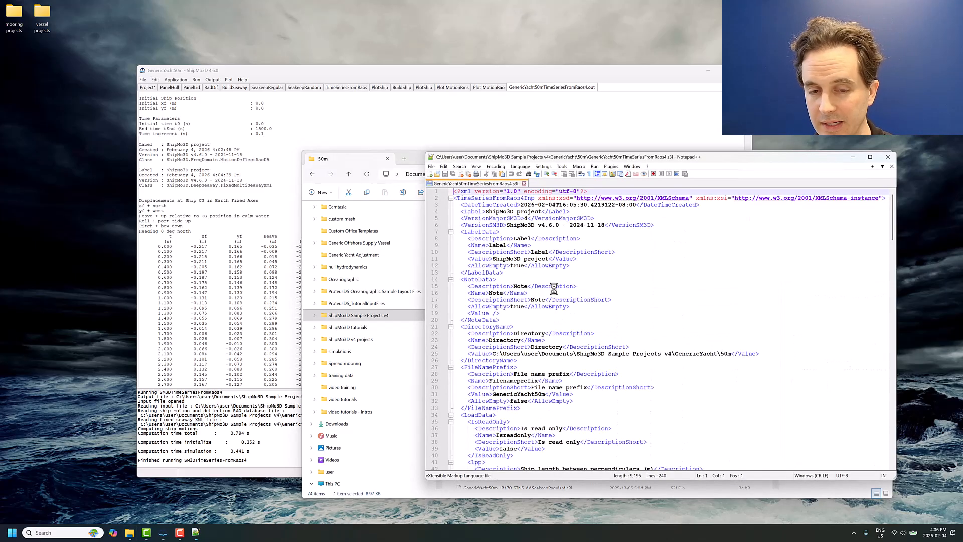
scroll(543, 229, down, 10)
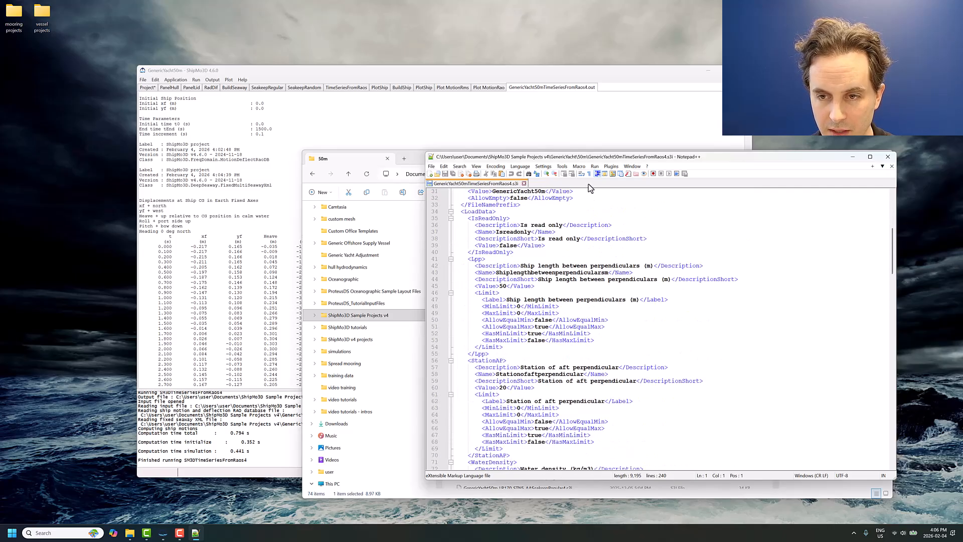
click(891, 166)
click(888, 156)
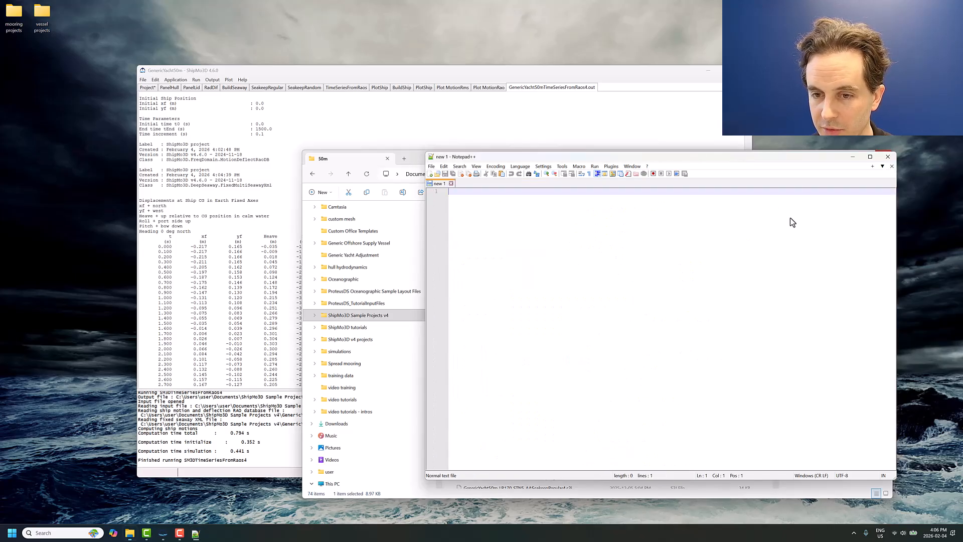
Step: Sort the 50m folder by date modified, newest first, and open GenericYacht50mTimeSeriesFromRaos4.out in Notepad++
click(652, 207)
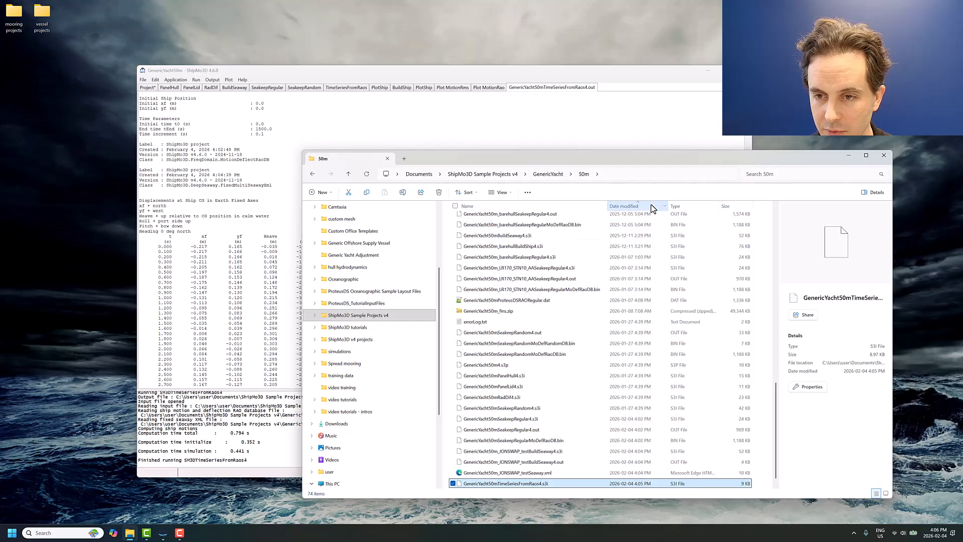
click(646, 211)
click(528, 218)
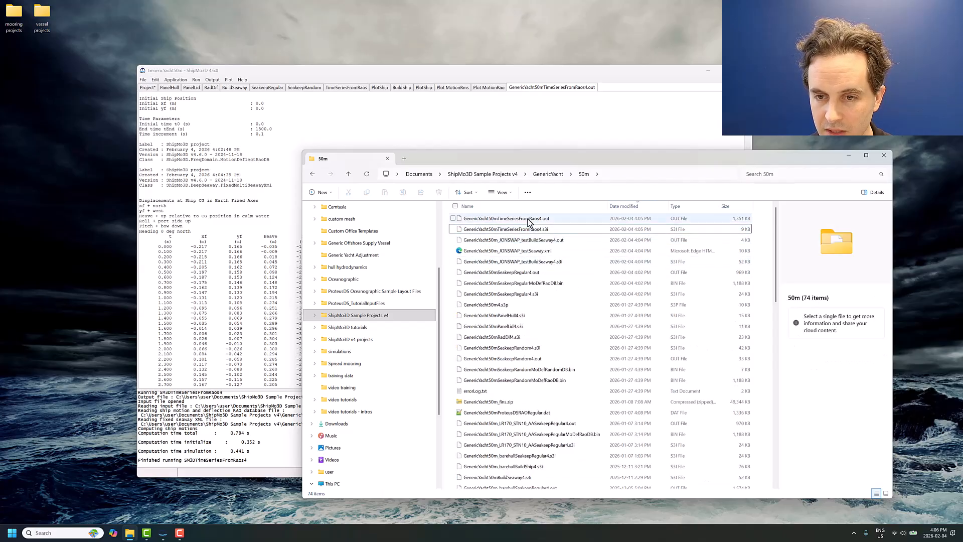
right_click(534, 220)
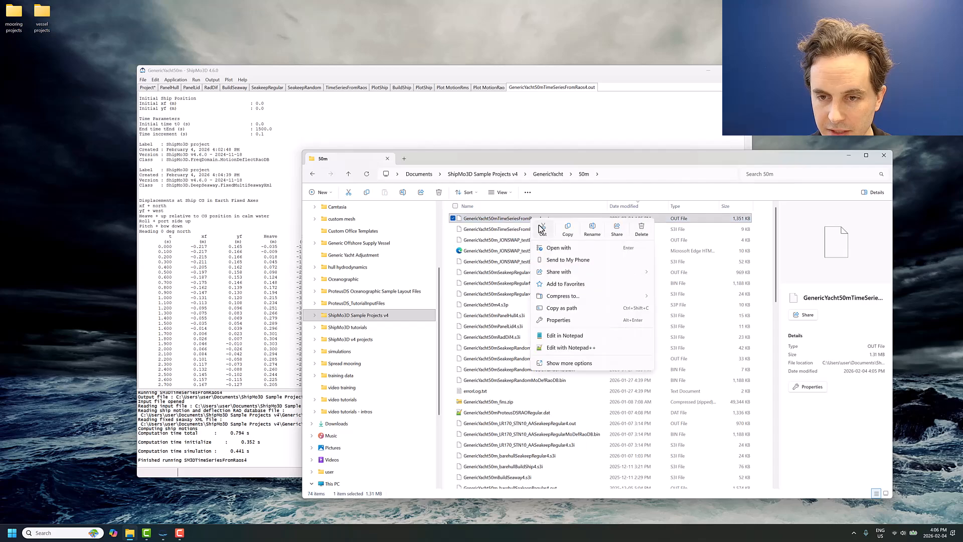
click(560, 348)
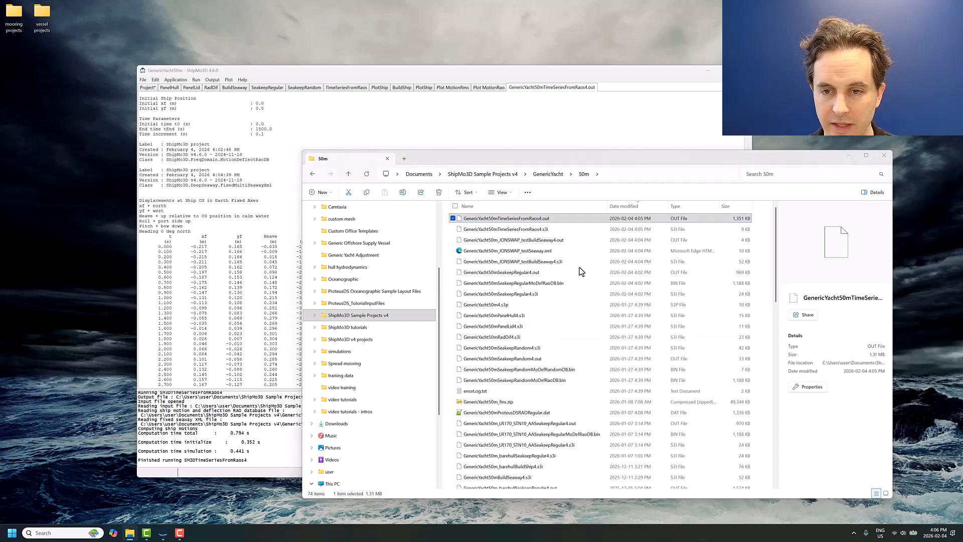
Step: Select the displacement time series from the "Heading 0 deg north" line through the 90.800 s row
scroll(528, 273, down, 18)
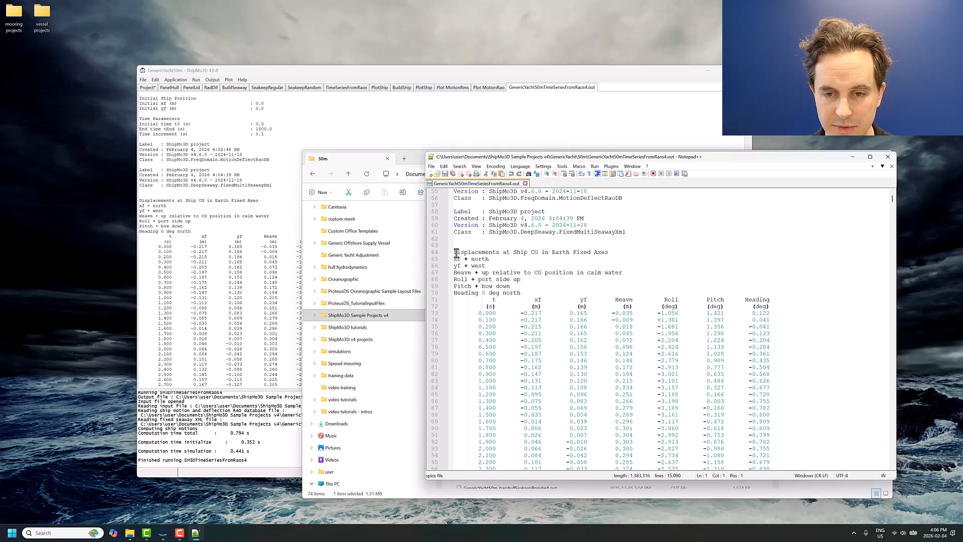
click(457, 252)
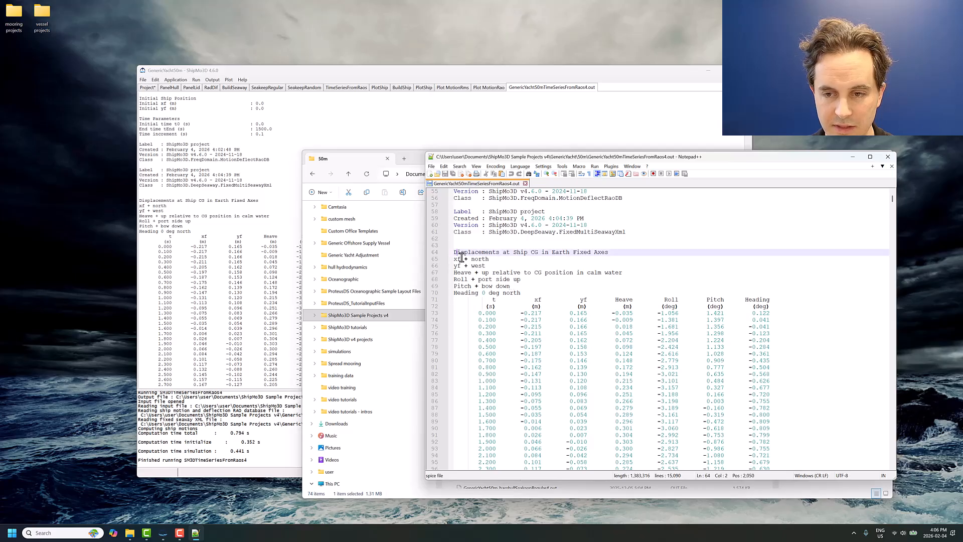
click(455, 293)
scroll(511, 320, down, 20)
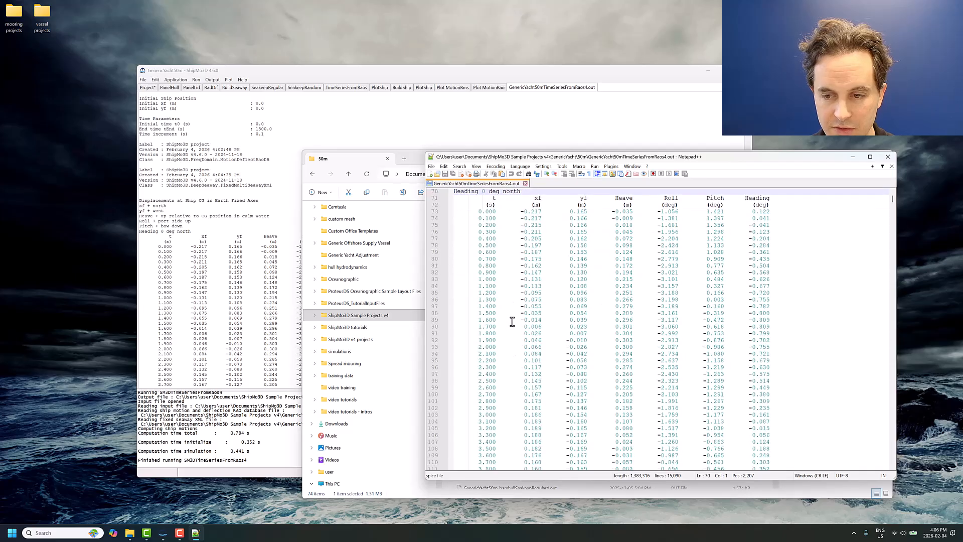
scroll(665, 328, down, 20)
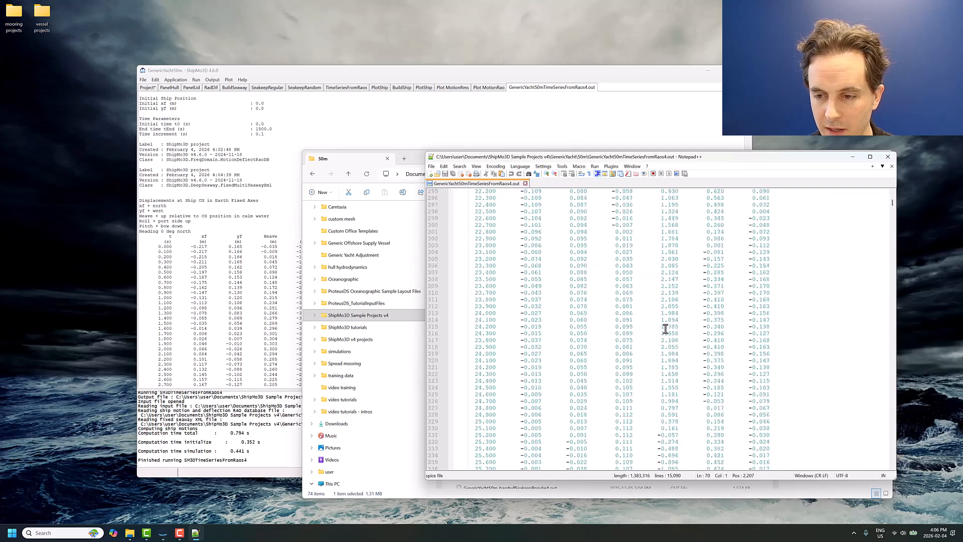
scroll(775, 393, down, 20)
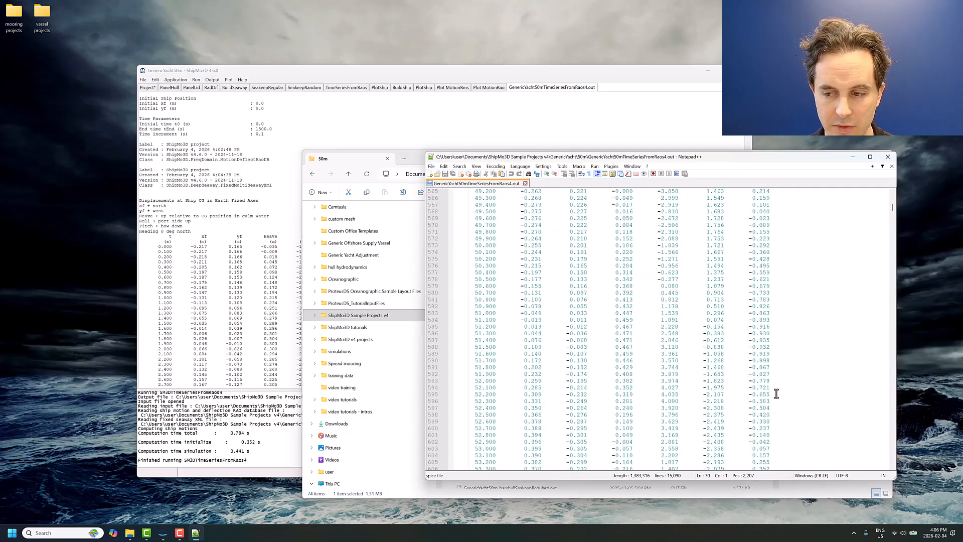
scroll(776, 394, down, 20)
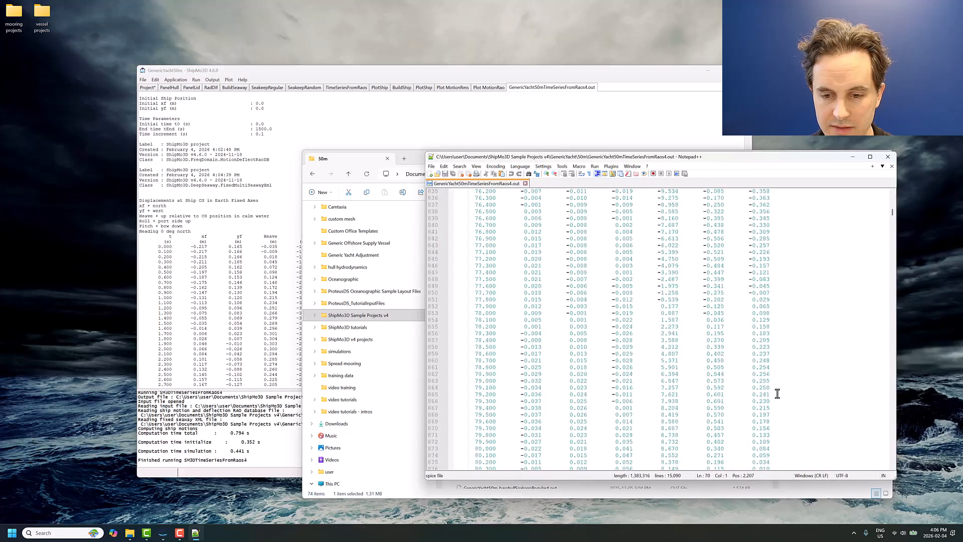
scroll(778, 389, down, 1)
shift+click(782, 427)
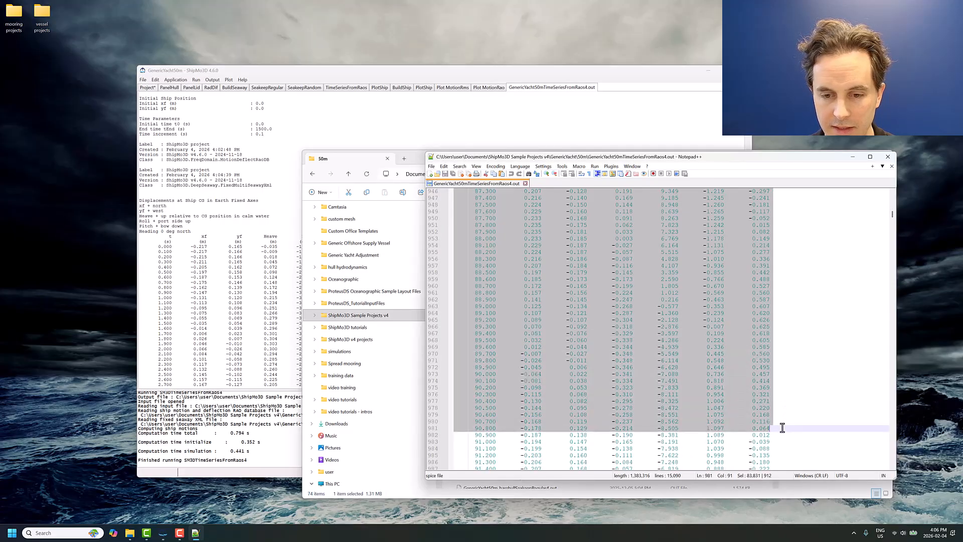